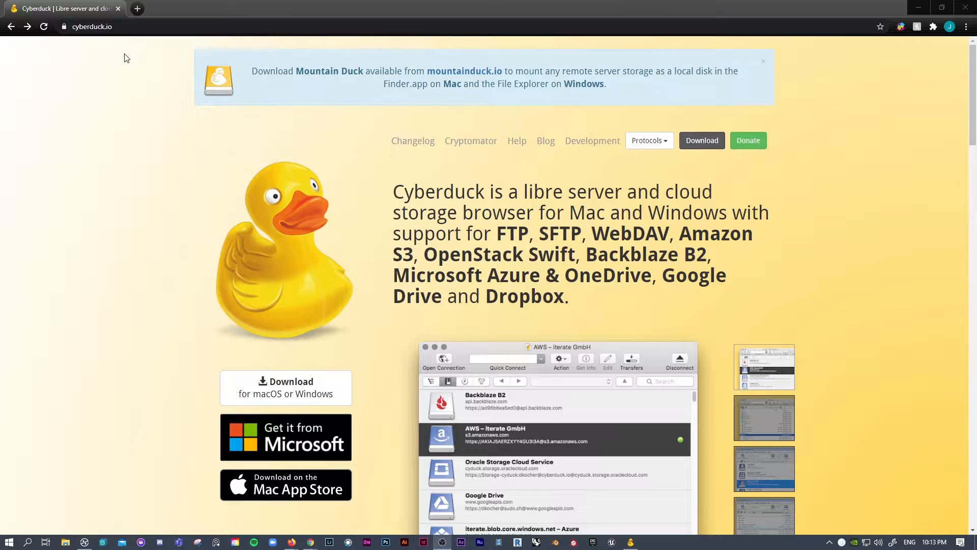
Open the Cyberduck website's download page to view the available installers, and minimize the browser window.
click(125, 26)
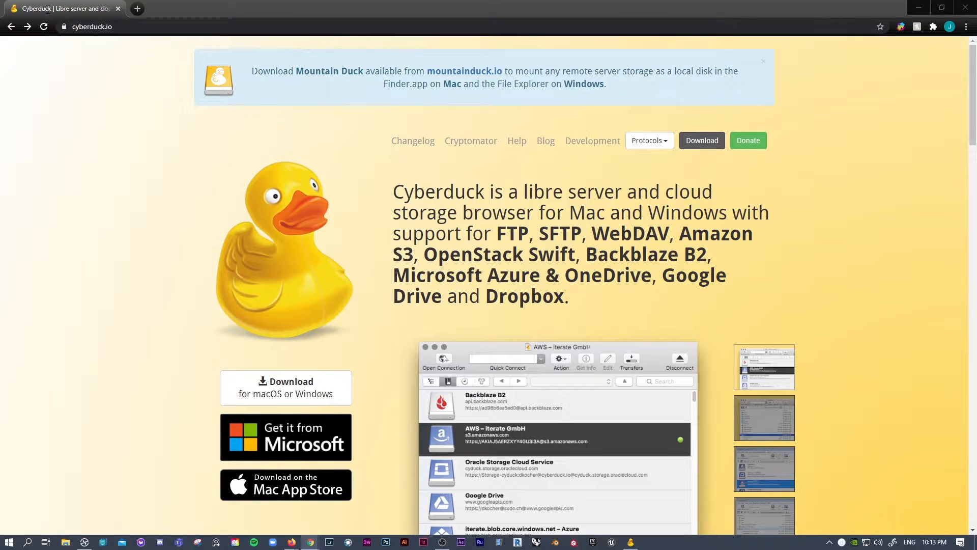
click(90, 83)
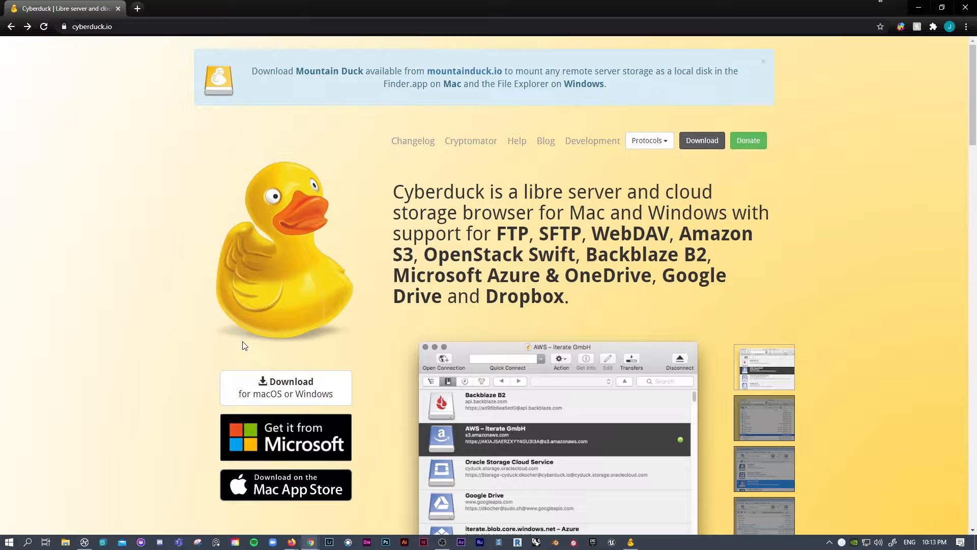
drag(496, 234, 529, 235)
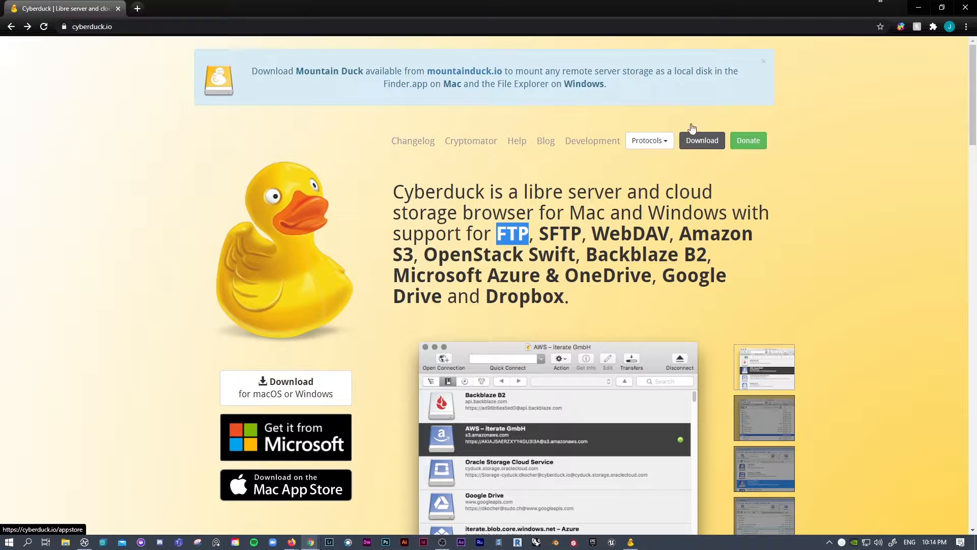
click(702, 148)
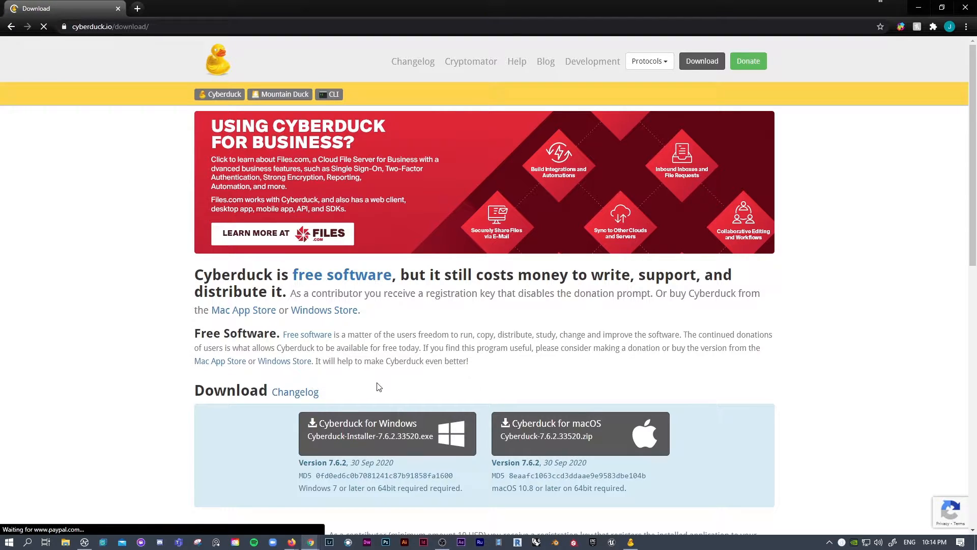
click(920, 9)
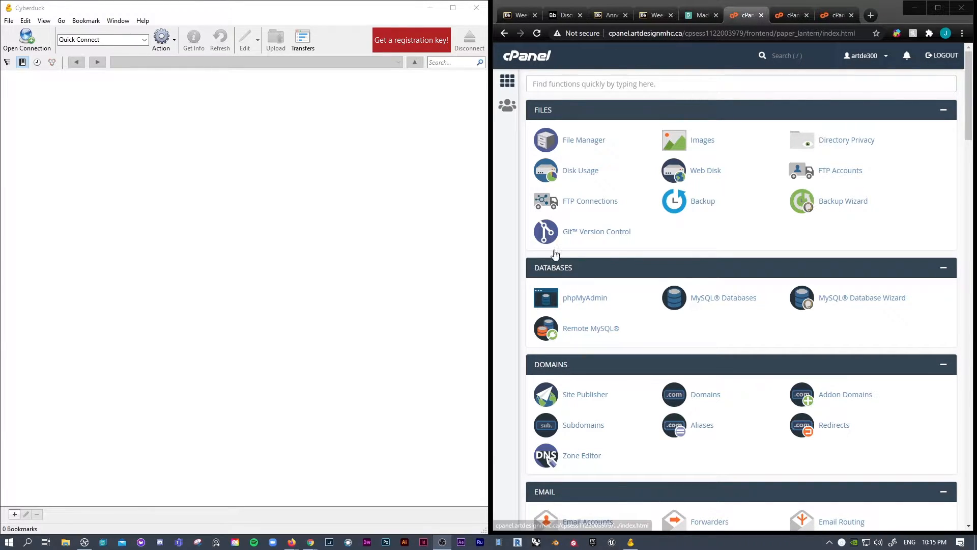
Open the HostPapa website, hostpapa.ca, in a new browser tab.
key(slash)
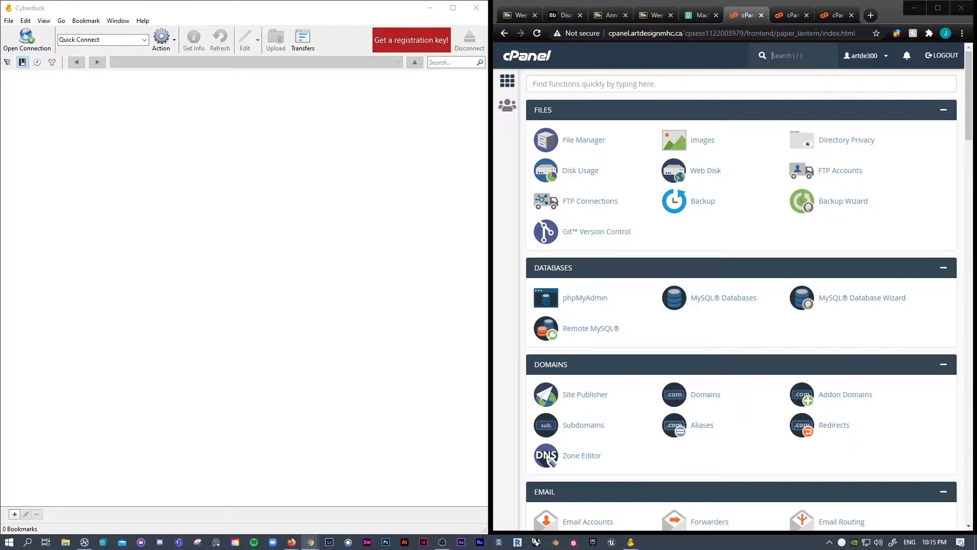
click(871, 15)
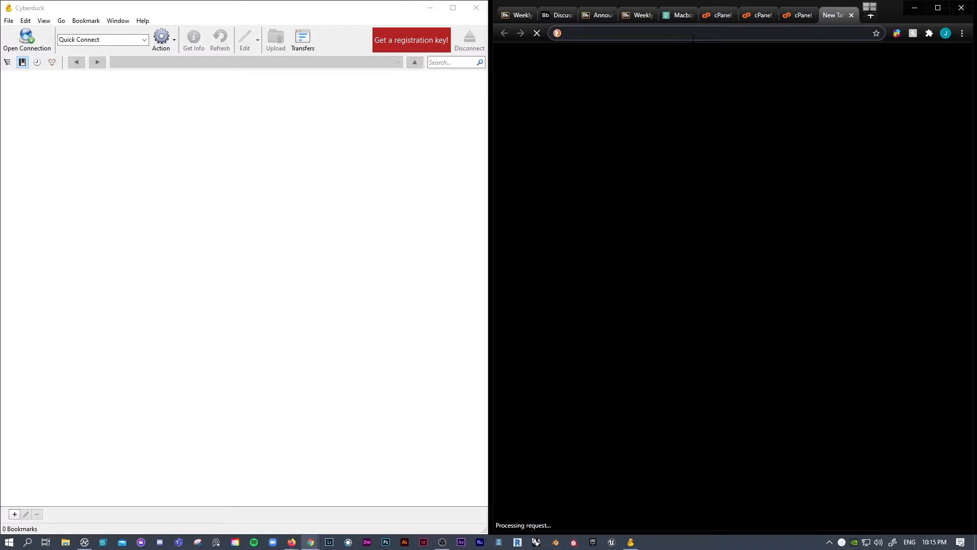
text(h)
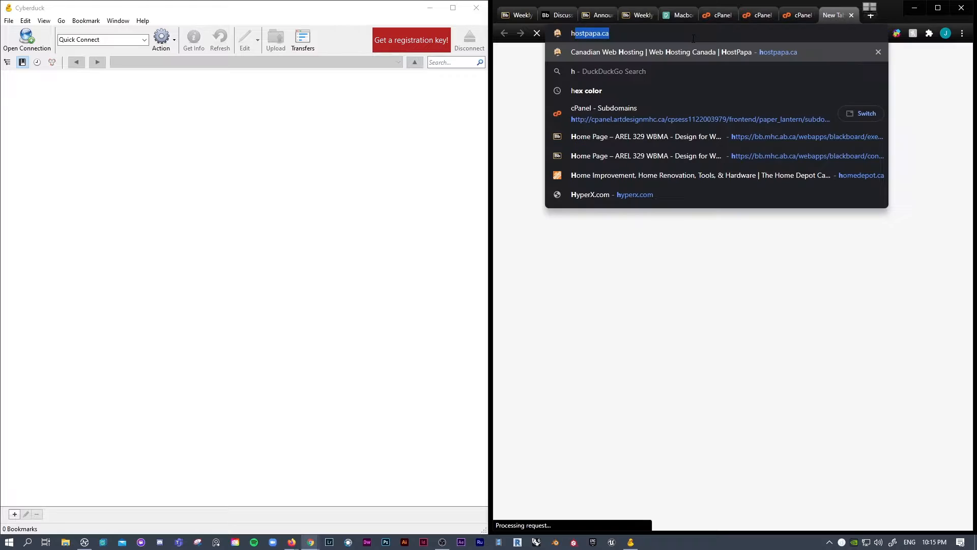
text(ostt)
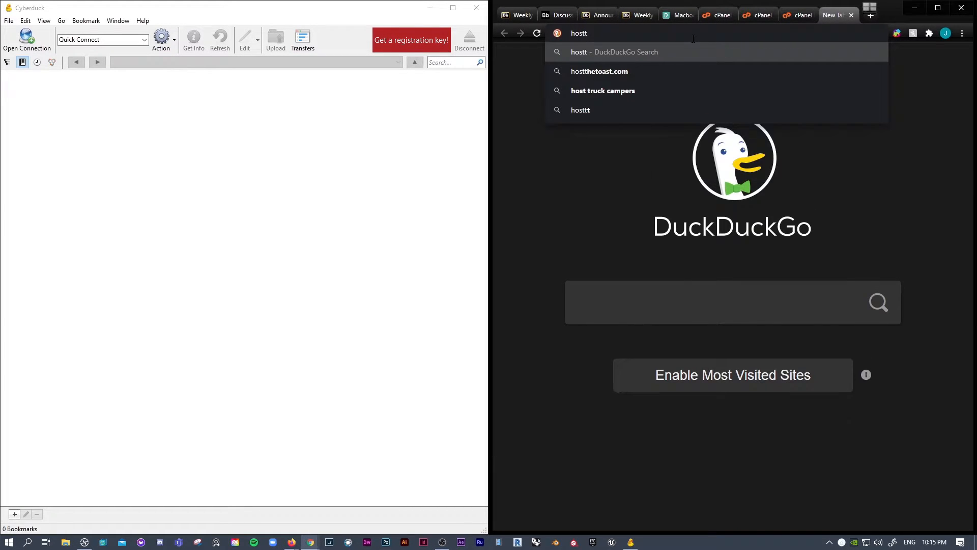
key(BackSpace)
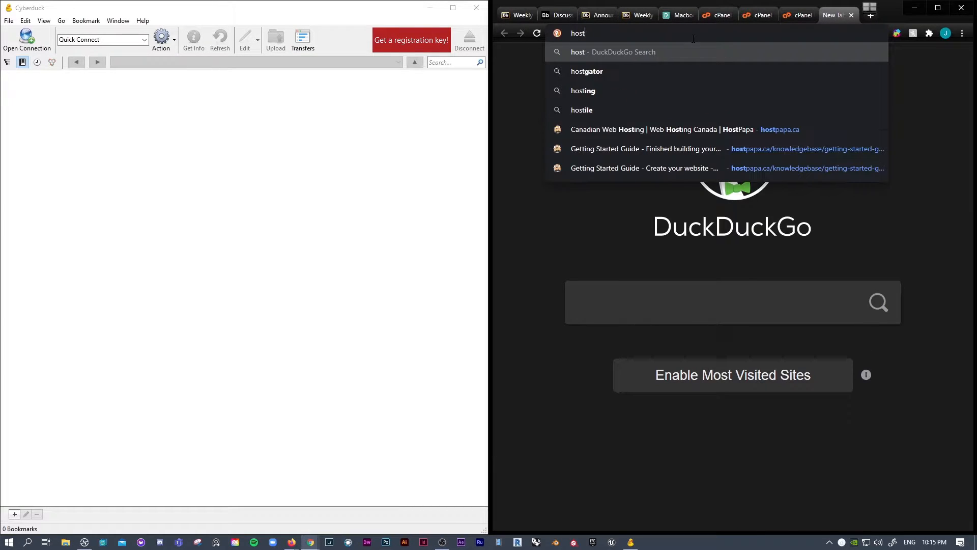
text(pa)
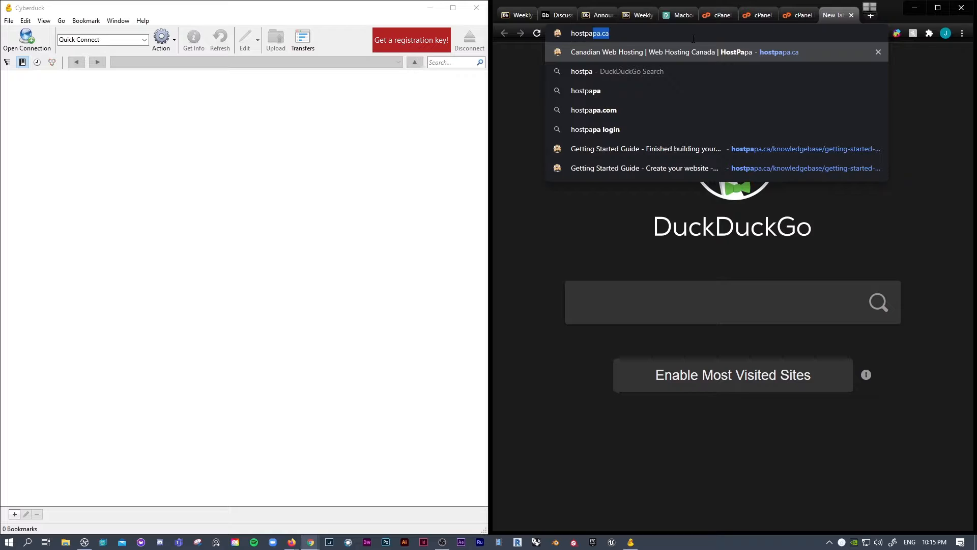
key(Return)
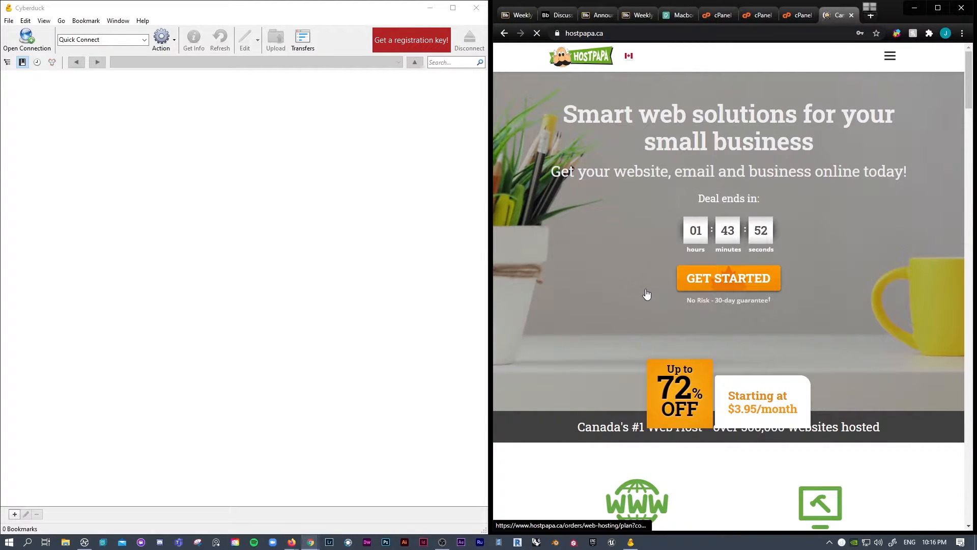
Look through the HostPapa home page, including its hosting services, domain offers, business features and transfer options.
scroll(662, 275, down, 6)
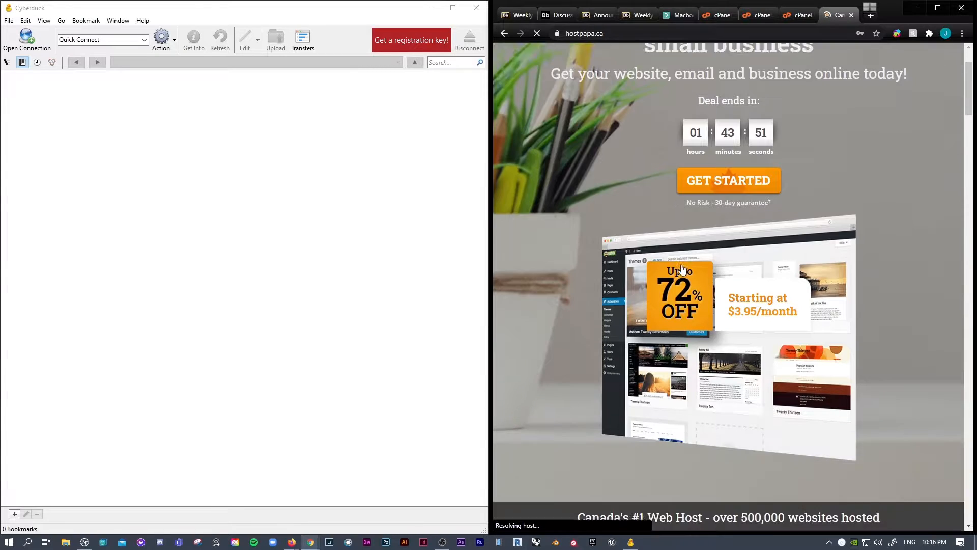
scroll(674, 255, down, 5)
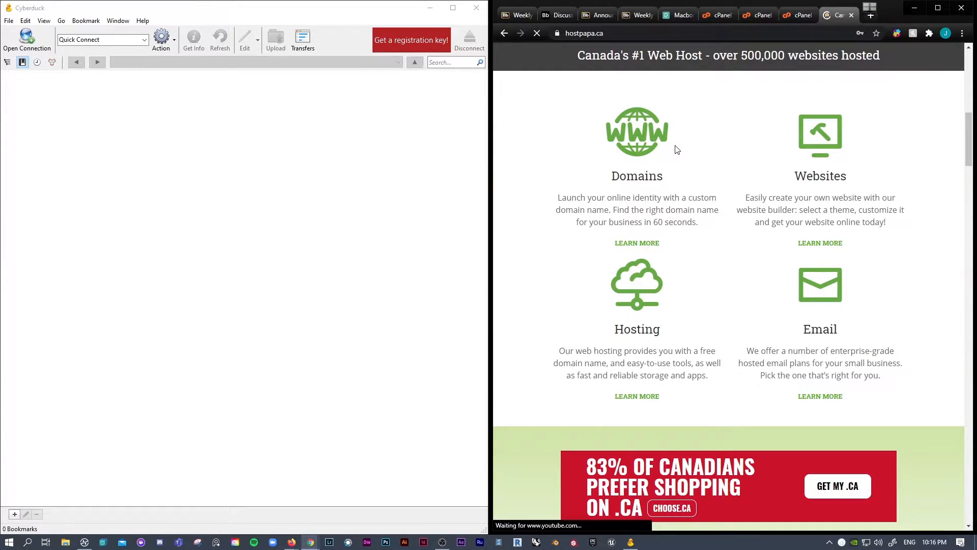
scroll(737, 209, down, 2)
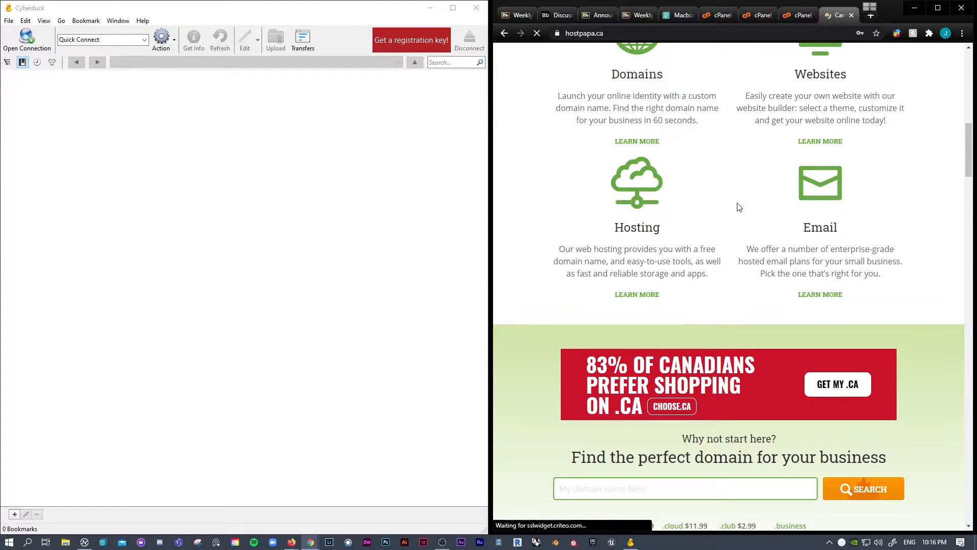
scroll(731, 212, down, 2)
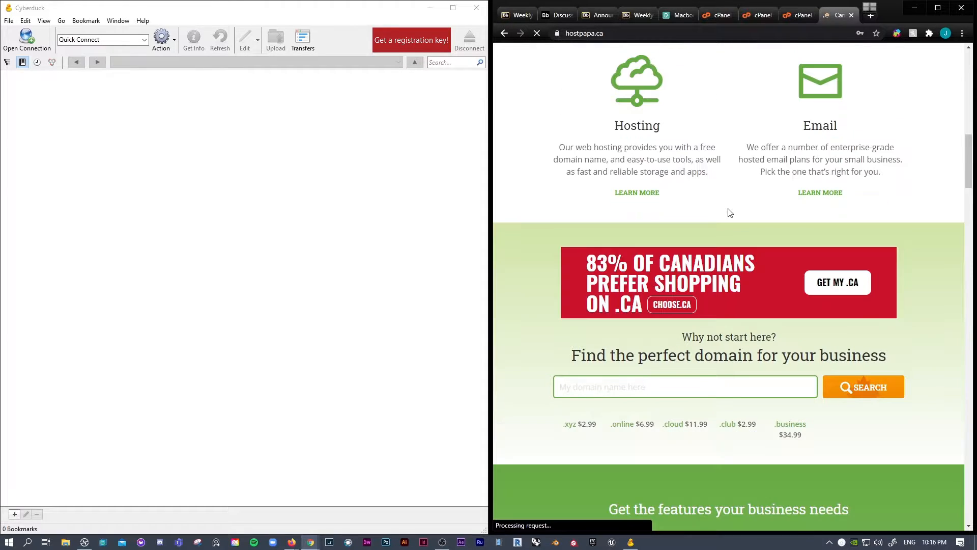
scroll(729, 213, down, 5)
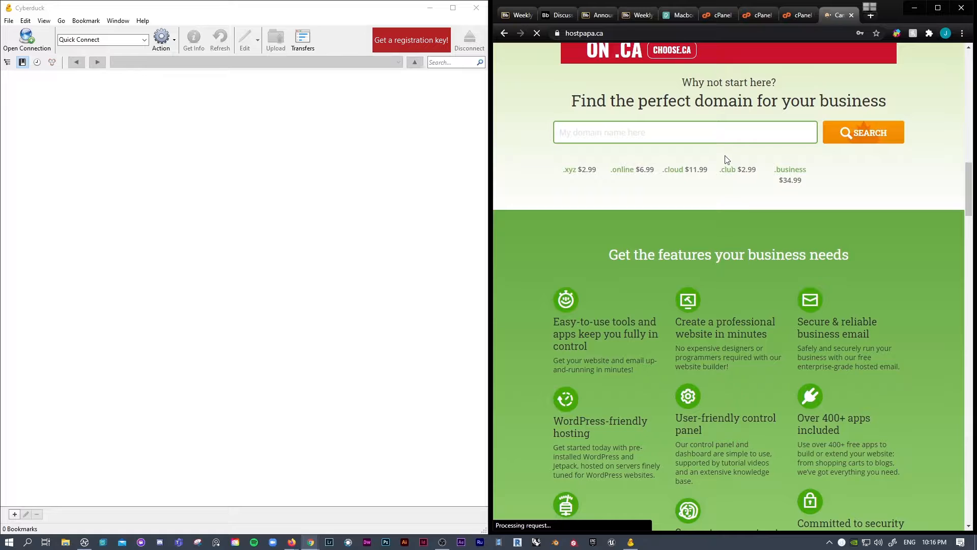
scroll(726, 159, down, 2)
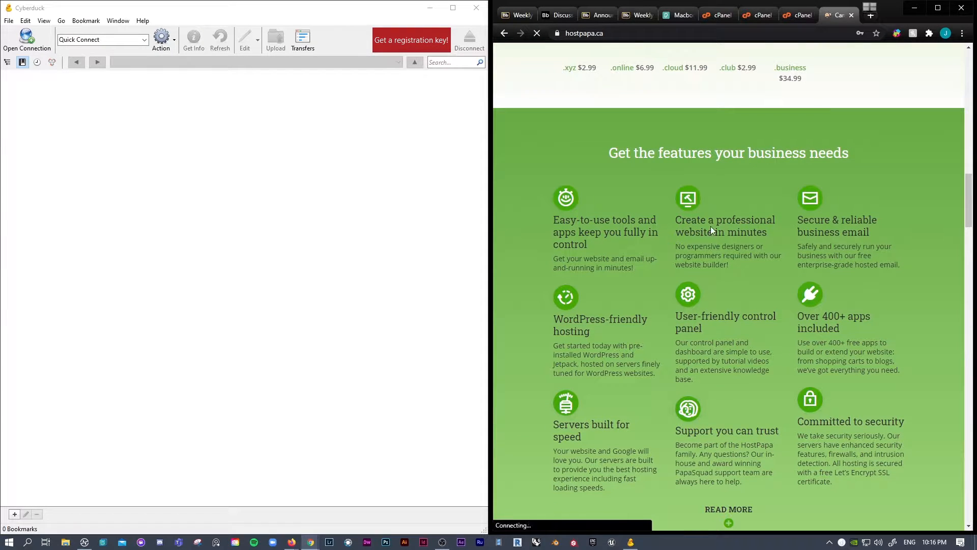
scroll(711, 230, down, 1)
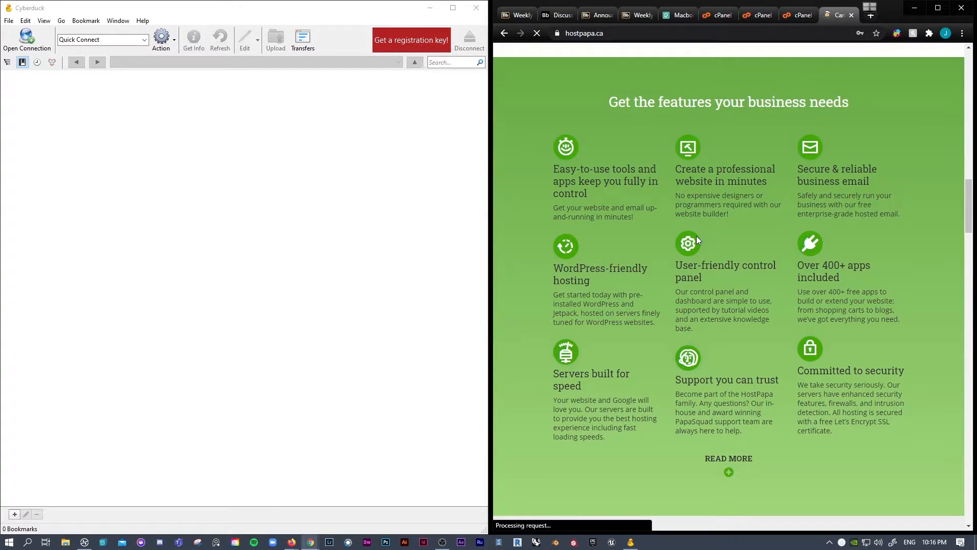
scroll(684, 237, down, 4)
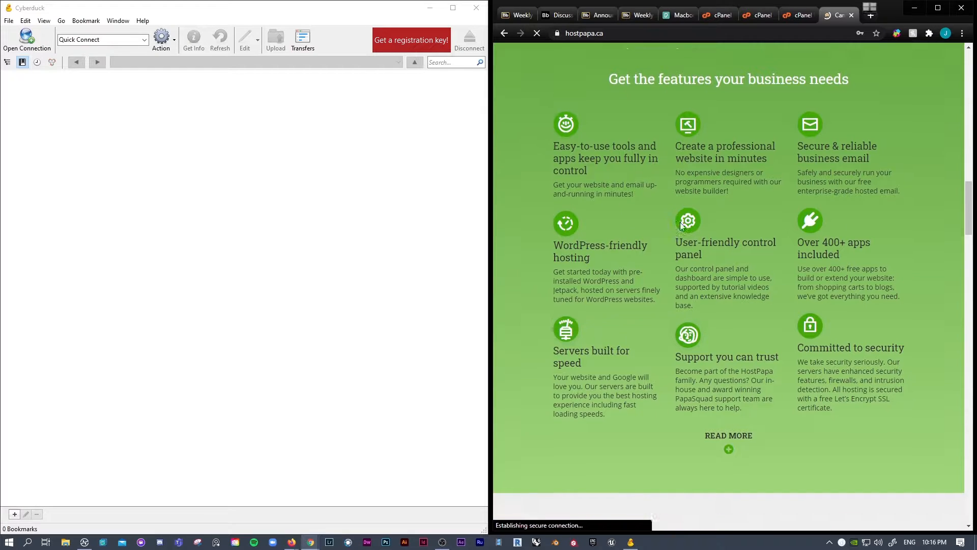
scroll(682, 220, down, 5)
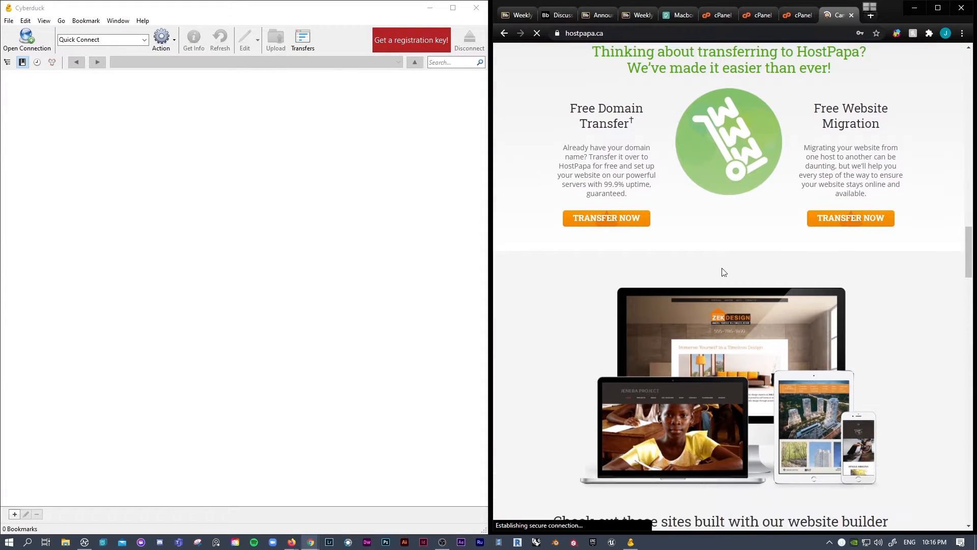
scroll(734, 302, down, 4)
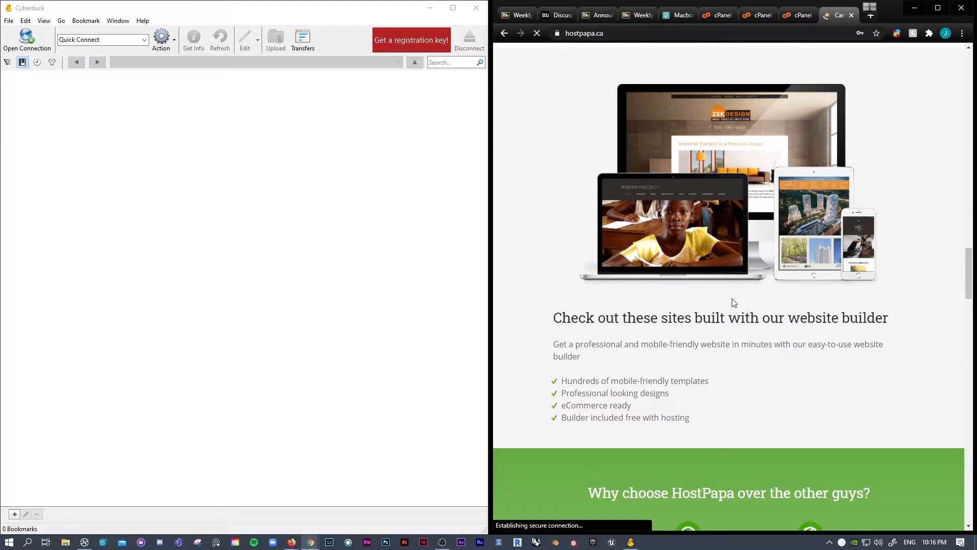
scroll(731, 303, down, 4)
scroll(738, 285, up, 6)
scroll(732, 259, up, 16)
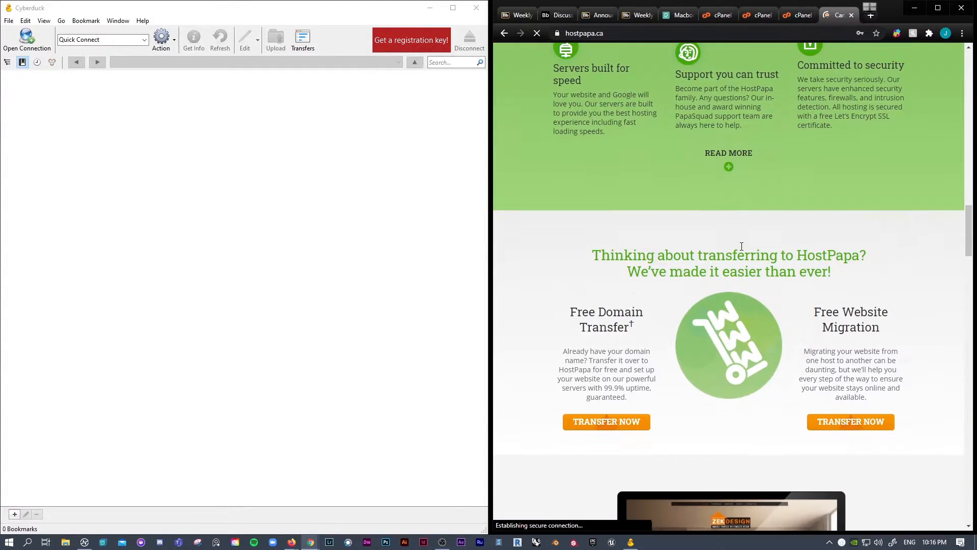
scroll(727, 233, up, 10)
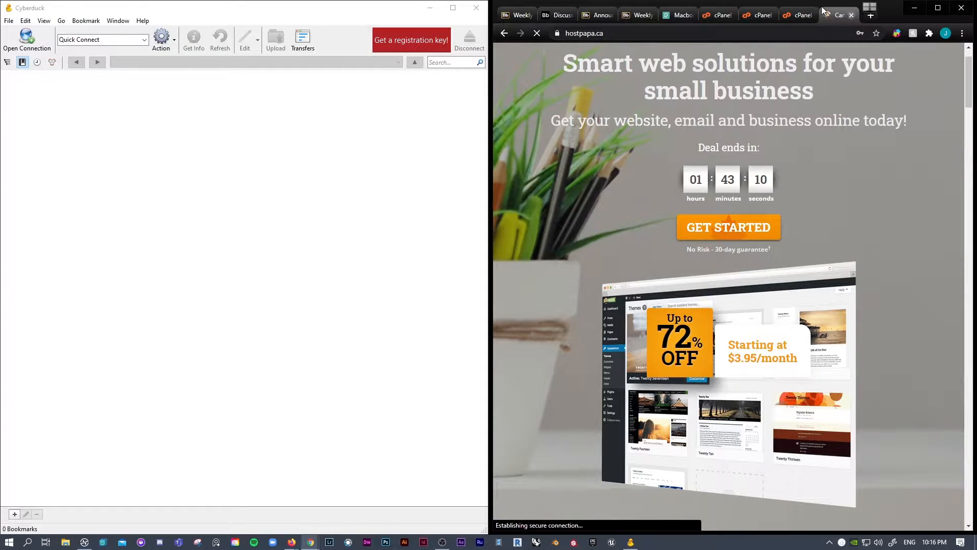
View the File Manager's folder list and examine the tool sections on the cPanel main page, from Files to Web Design & Marketing.
click(790, 14)
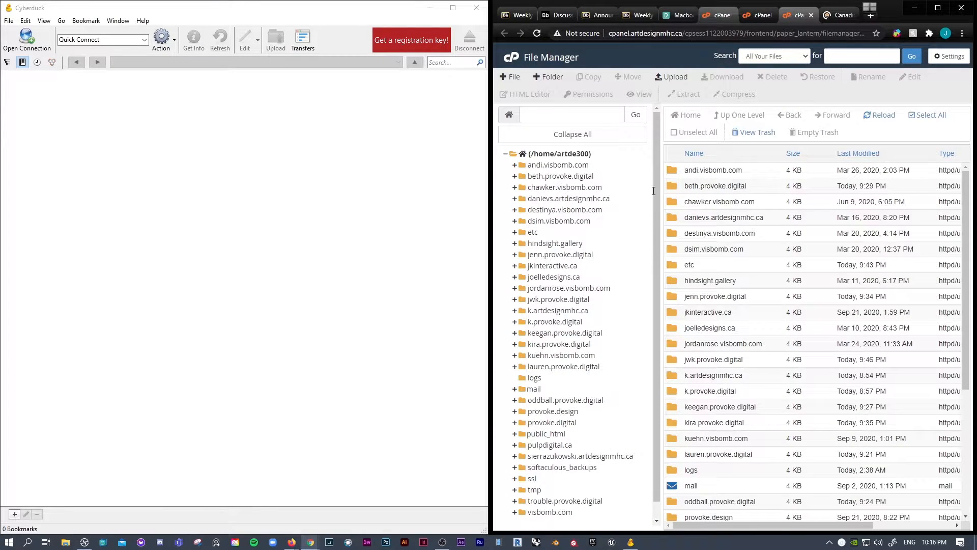
click(718, 15)
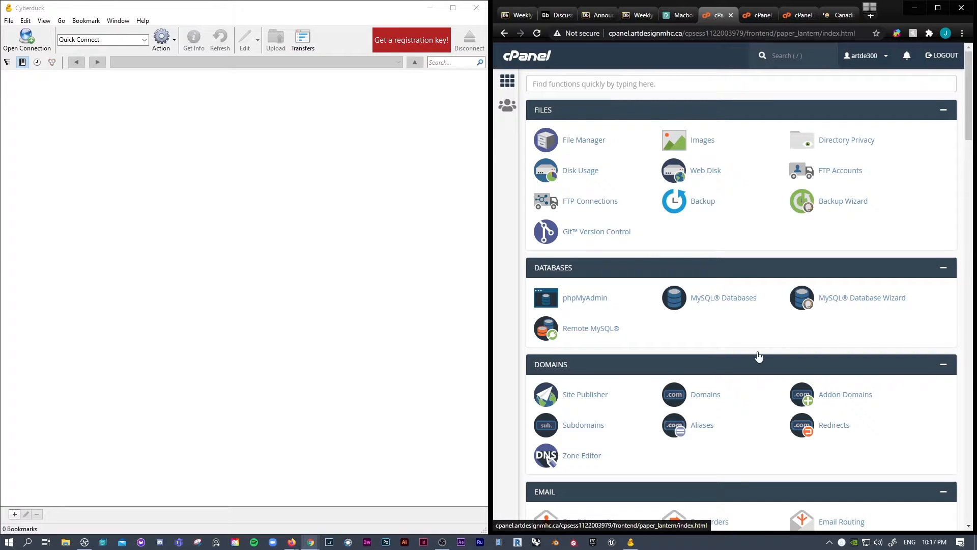
scroll(707, 203, down, 10)
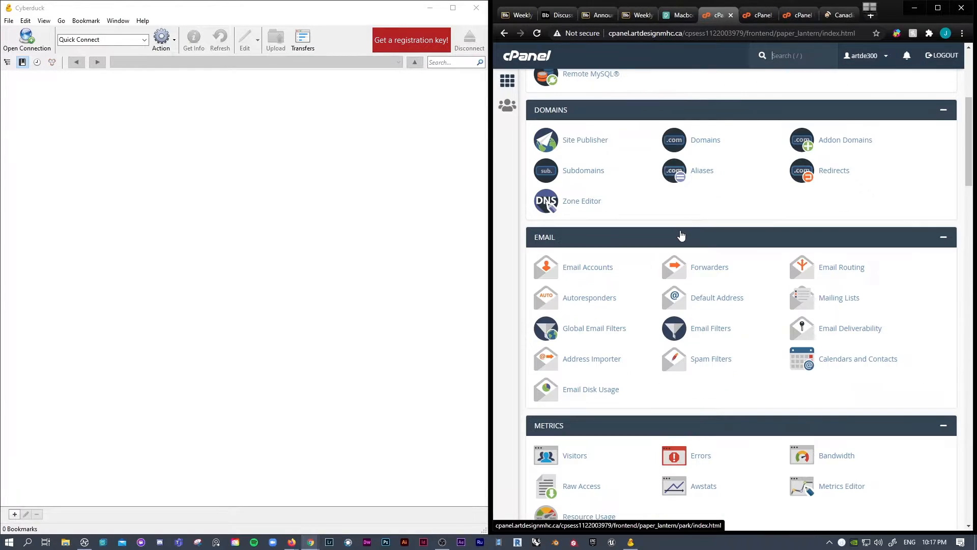
scroll(695, 256, down, 5)
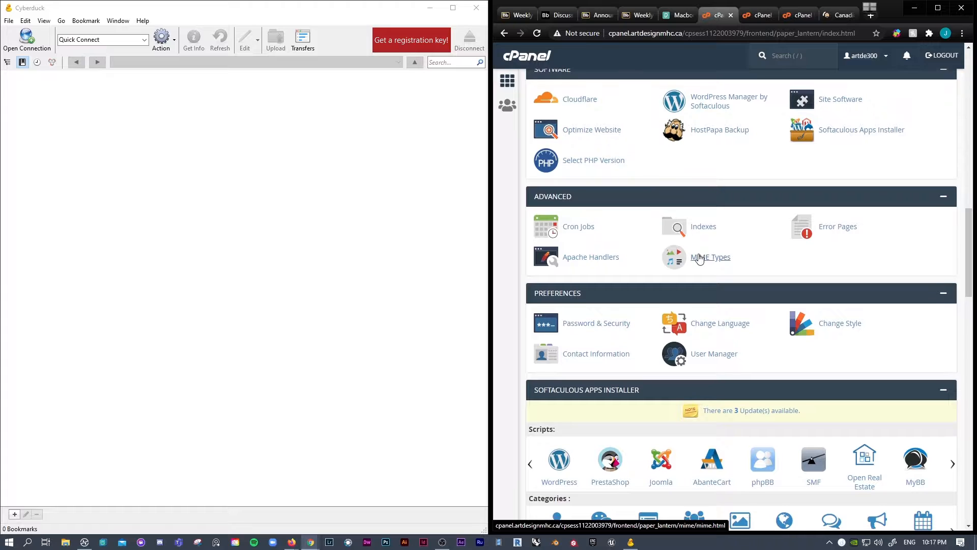
scroll(702, 257, down, 7)
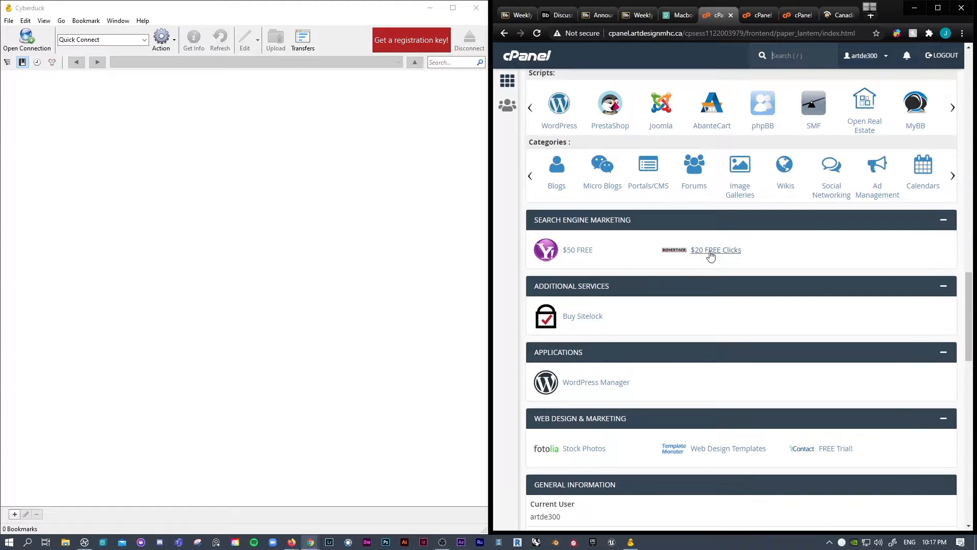
scroll(694, 213, up, 12)
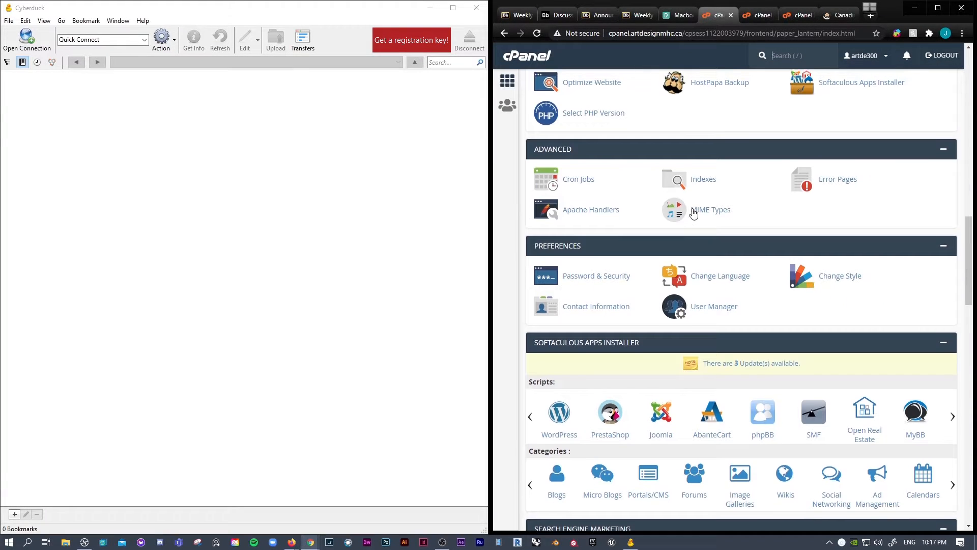
scroll(695, 213, up, 8)
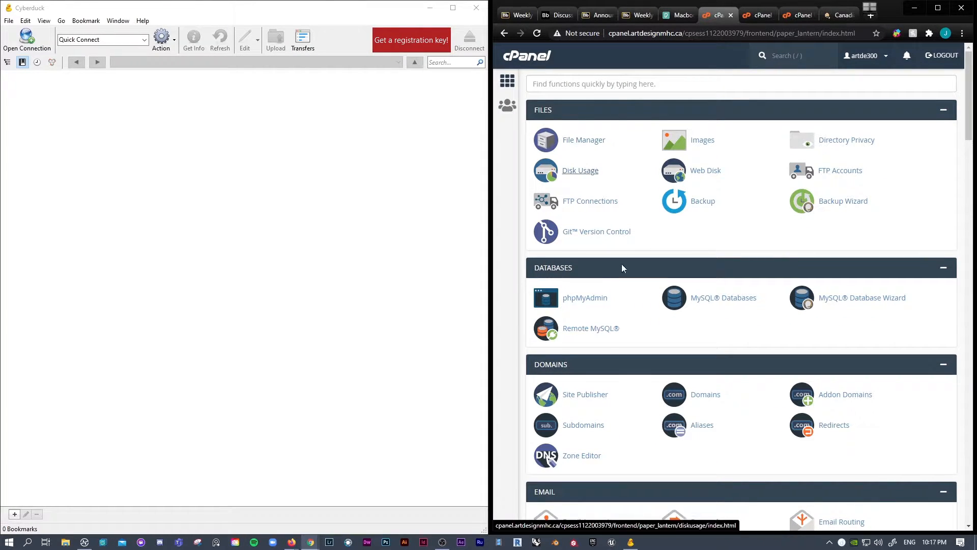
scroll(581, 272, down, 3)
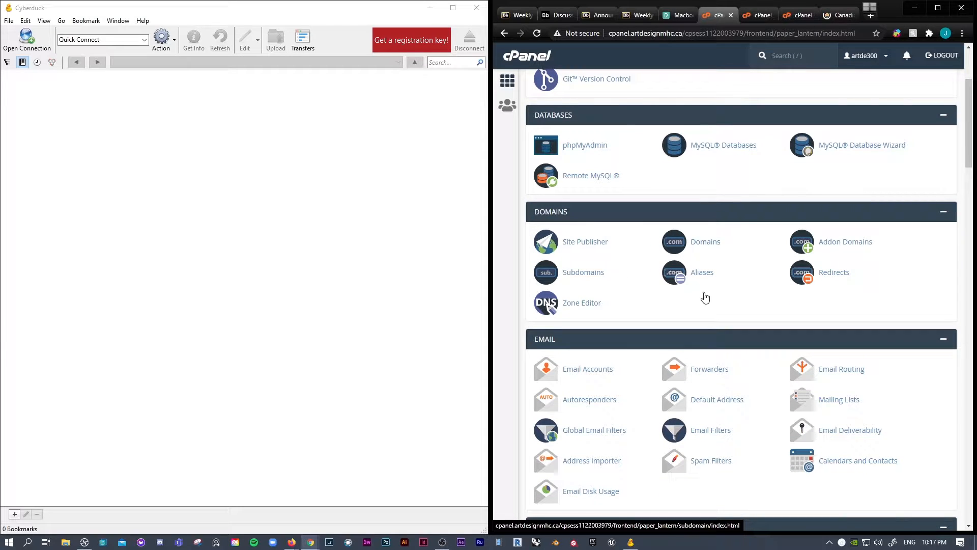
scroll(740, 308, down, 10)
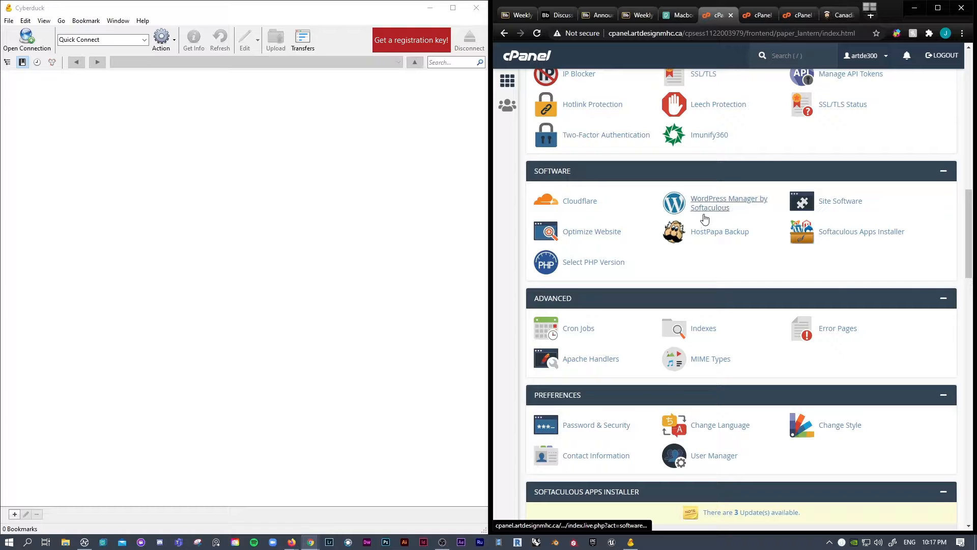
scroll(688, 255, up, 12)
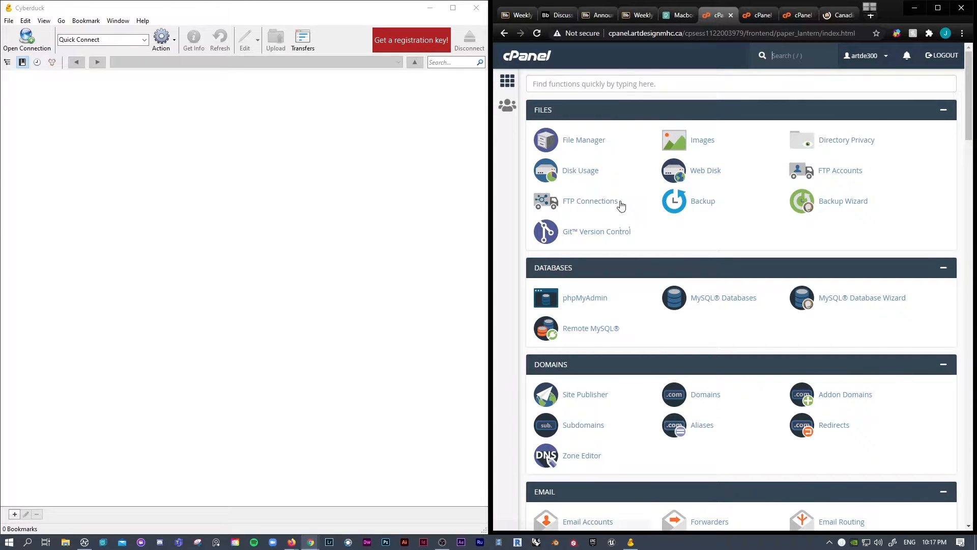
View the subdomain list in cPanel and the contents of a student's provoke.digital subdomain folder in File Manager.
click(761, 18)
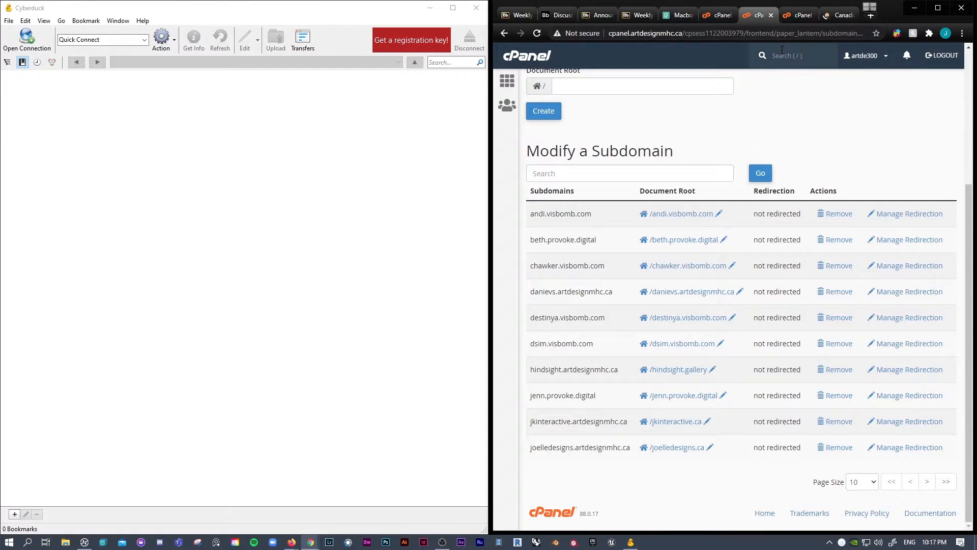
key(ctrl+Tab)
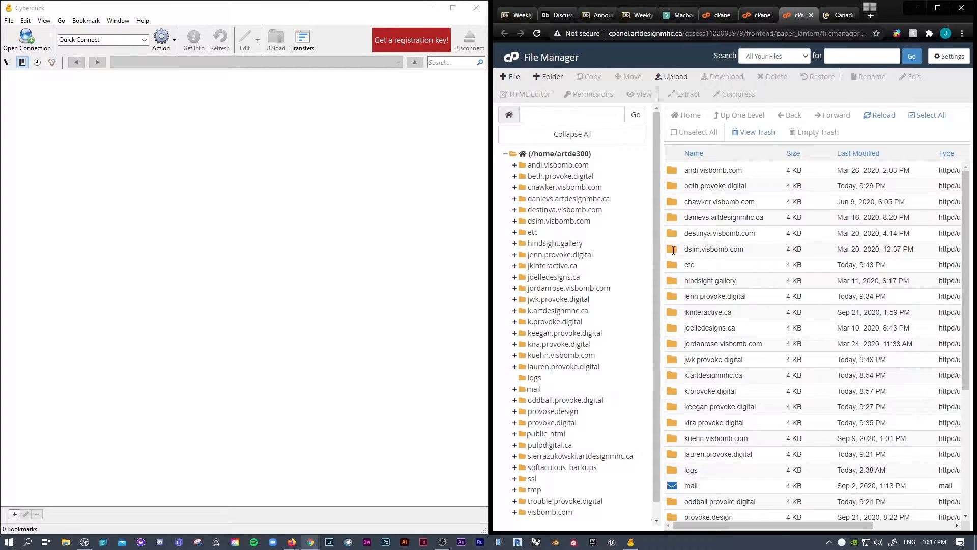
double_click(673, 184)
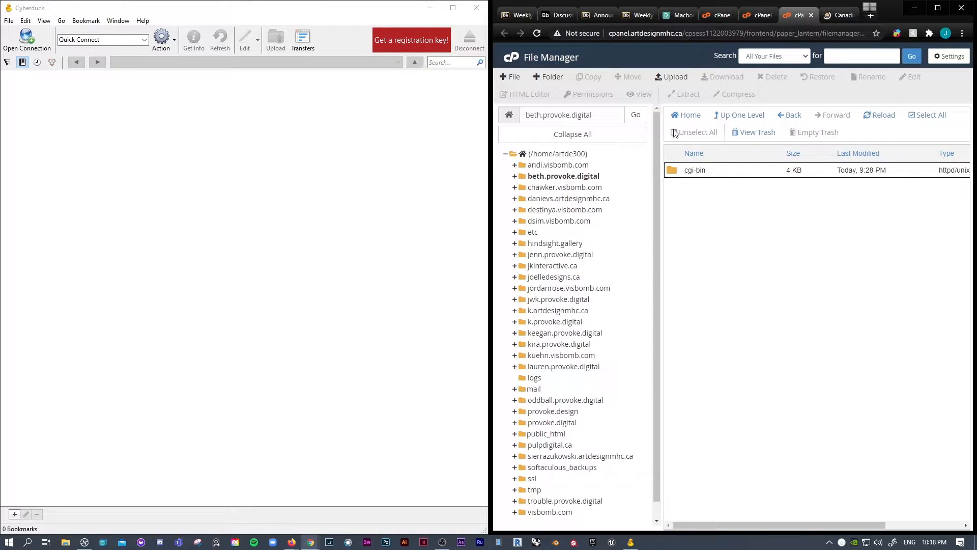
Return File Manager to the home directory and close the HostPapa website's browser tab.
click(731, 117)
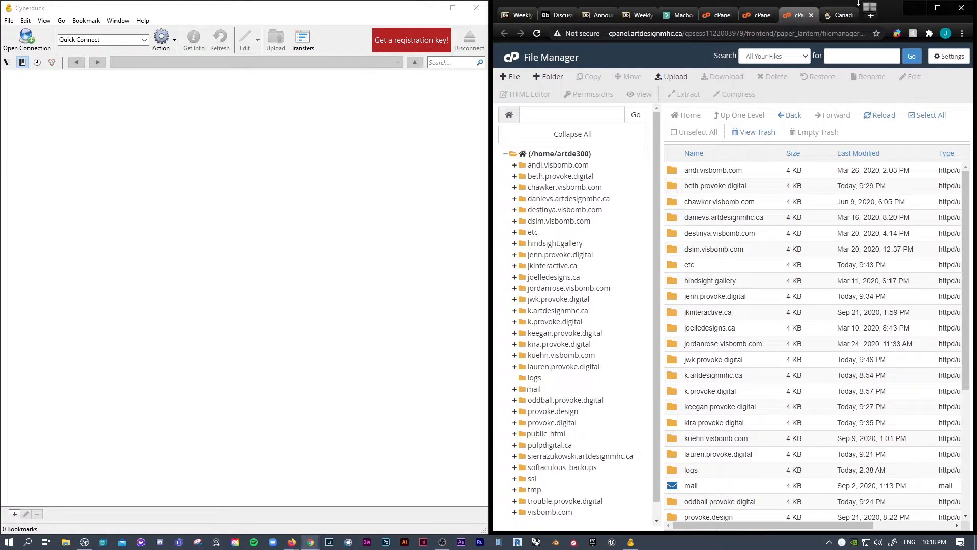
click(849, 15)
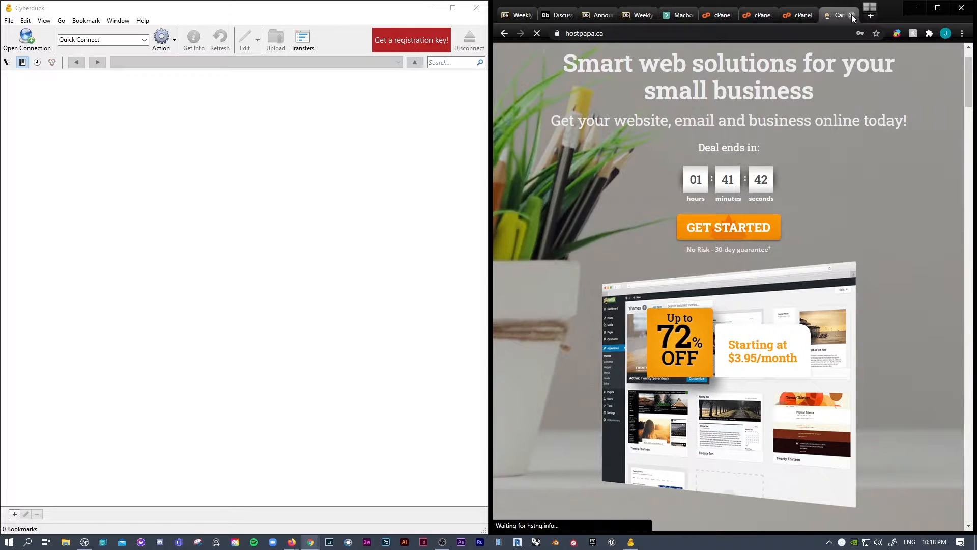
click(851, 15)
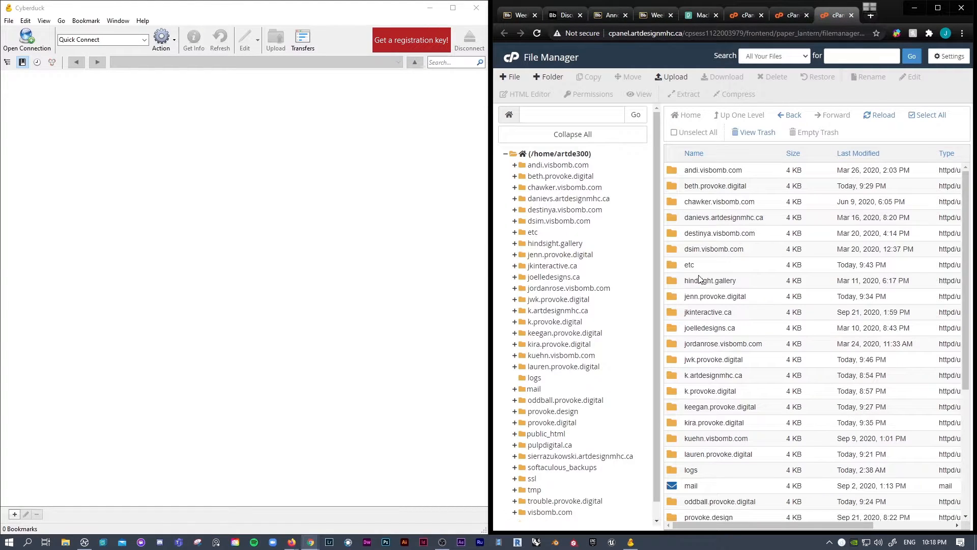
Start a new FTP connection in Cyberduck with jwk.provoke.digital as the server, selecting the folder of that name in File Manager for reference.
click(147, 147)
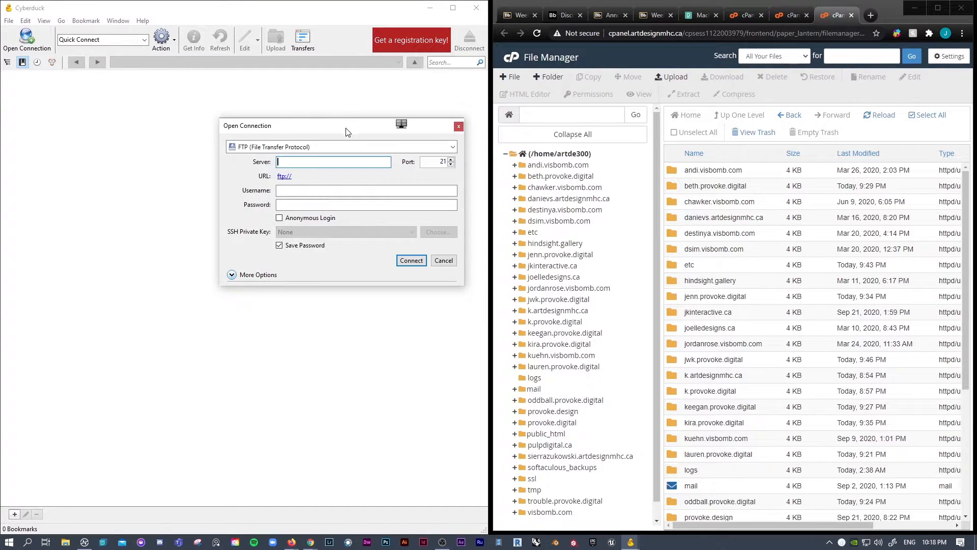
drag(344, 131, 356, 162)
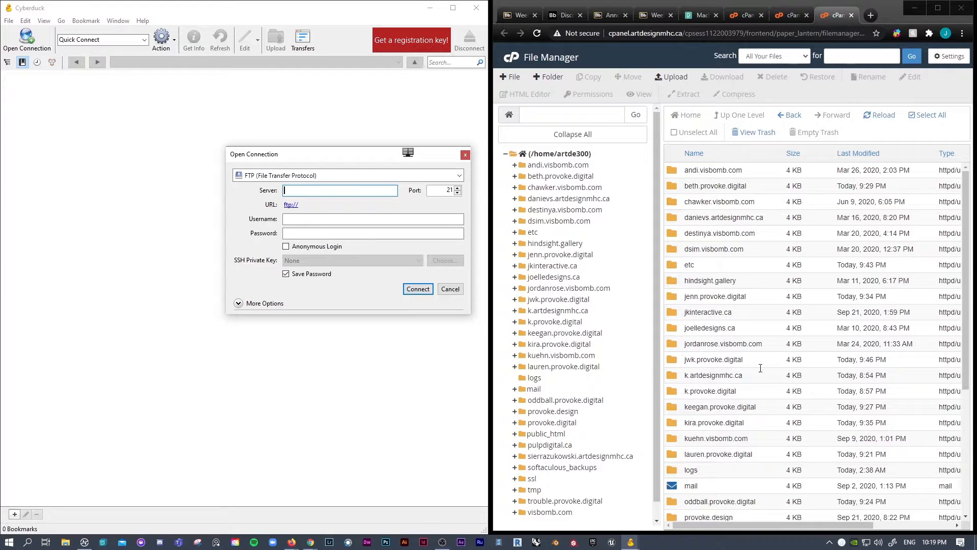
mouse_move(751, 357)
mouse_down()
mouse_move(691, 359)
mouse_move(704, 370)
mouse_move(741, 354)
mouse_up()
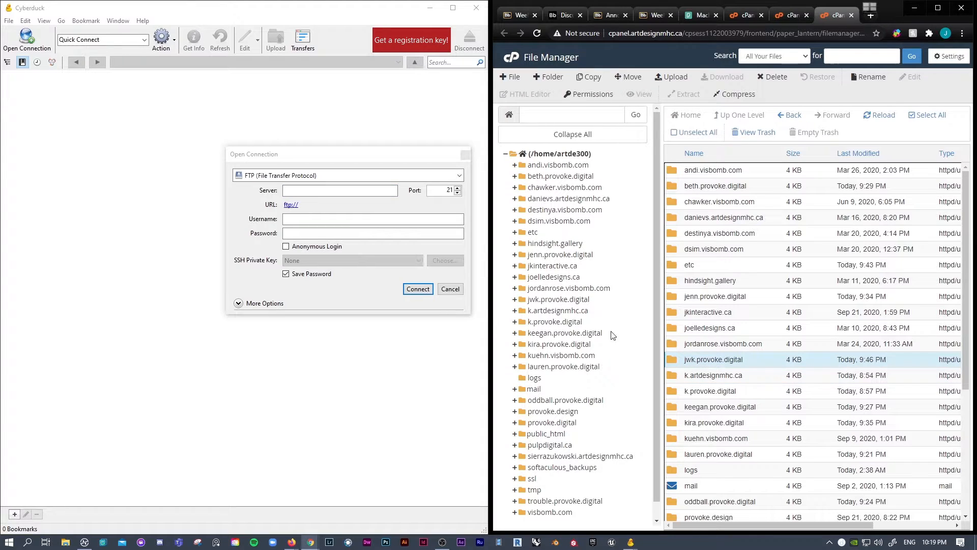
click(337, 192)
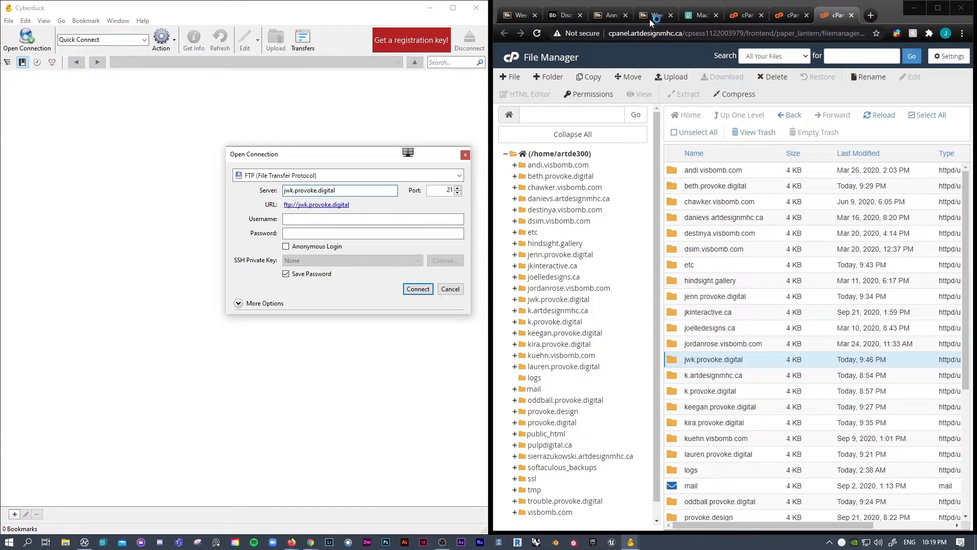
Examine the W06T SubDomains instructions in Weekly Modules, highlight the domain part of the first listed login address, and minimize that browser window.
click(312, 543)
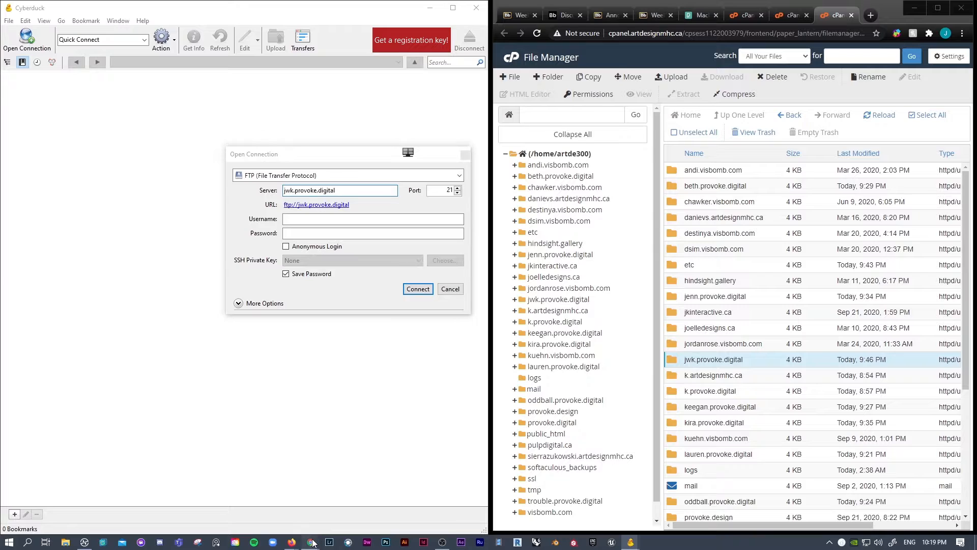
mouse_move(311, 543)
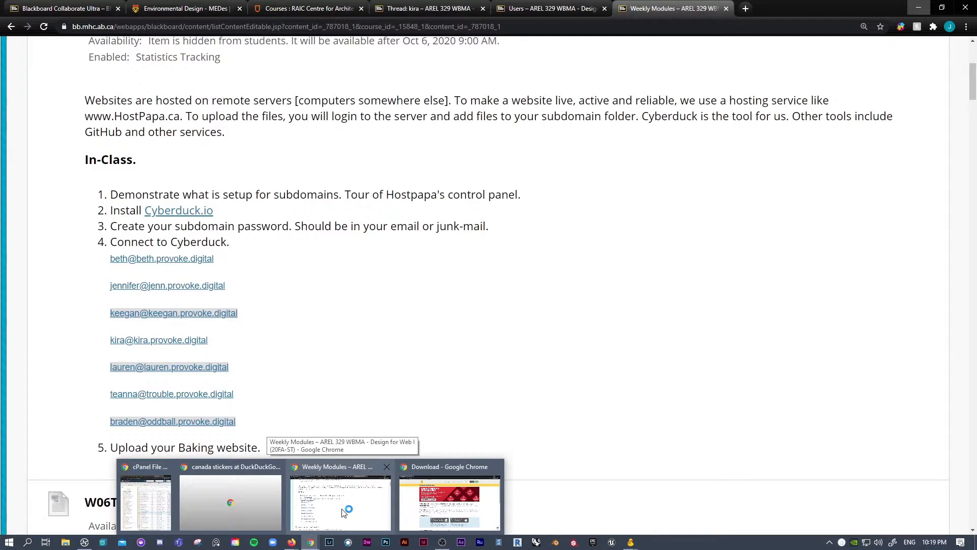
click(343, 512)
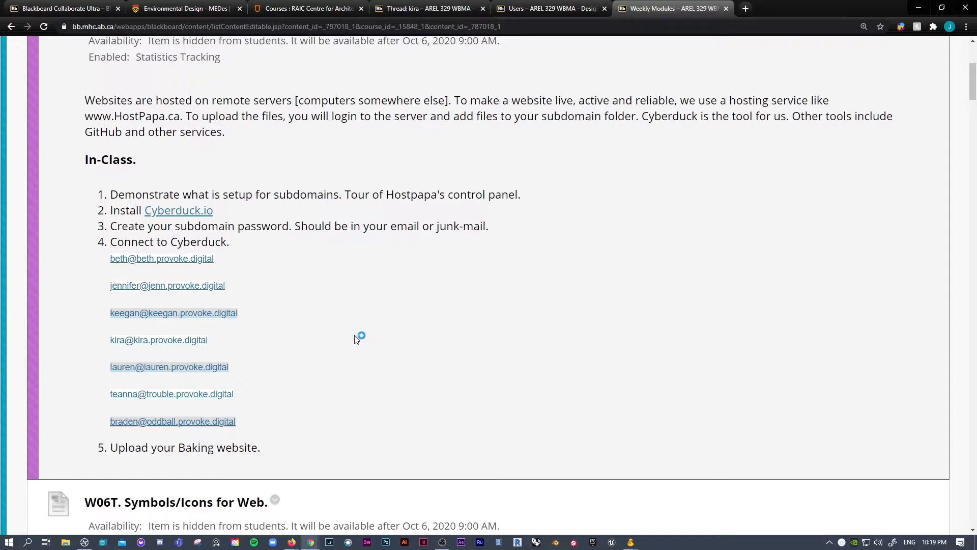
scroll(356, 262, up, 3)
scroll(357, 259, up, 2)
scroll(358, 261, down, 2)
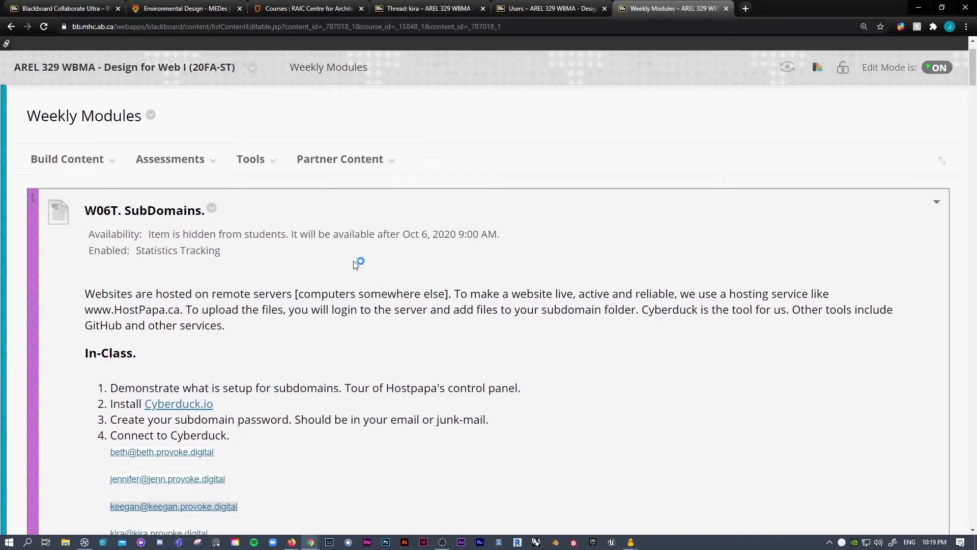
mouse_move(67, 121)
scroll(284, 309, down, 2)
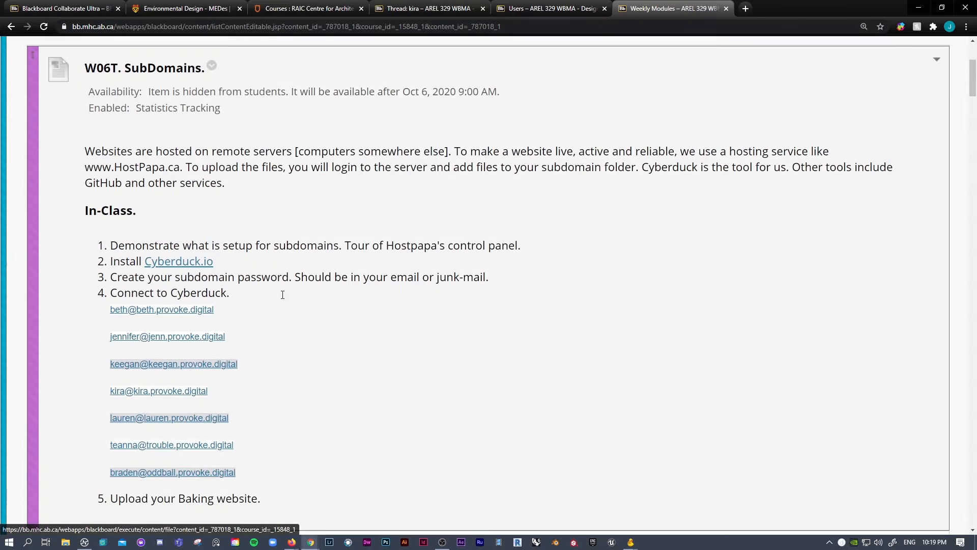
scroll(283, 309, down, 2)
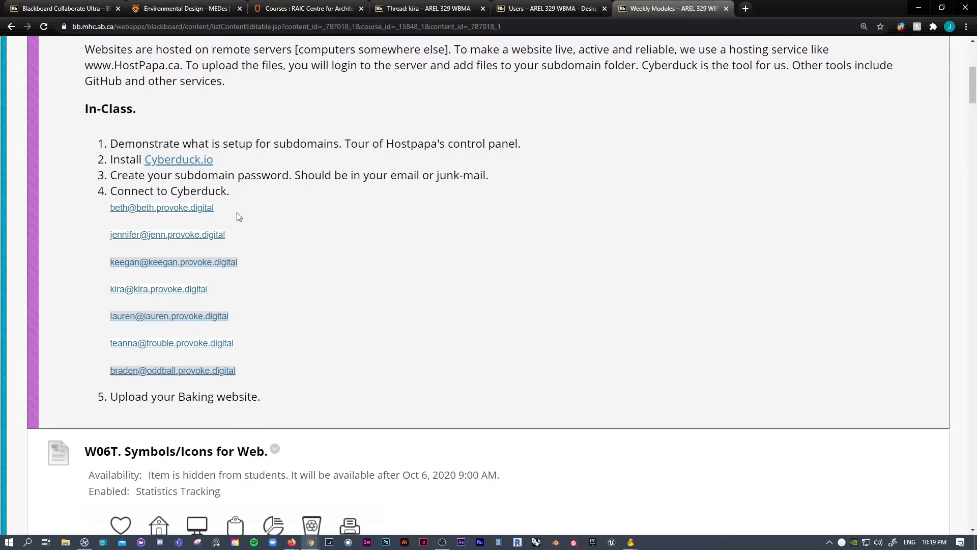
drag(215, 208, 136, 209)
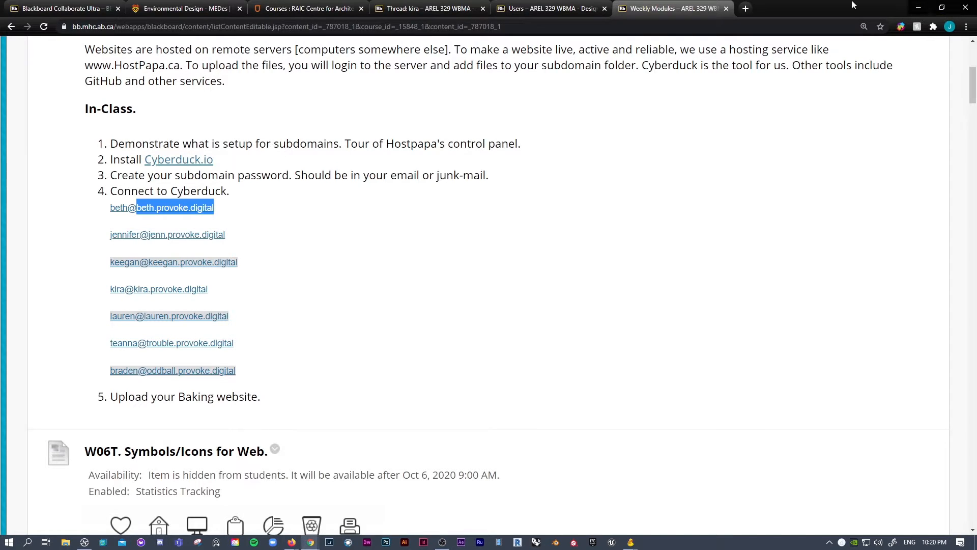
click(918, 7)
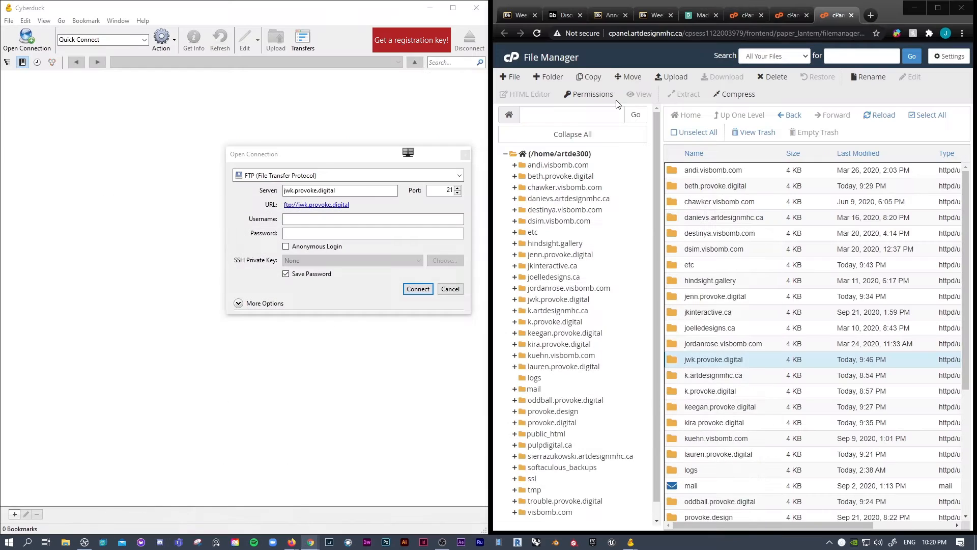
Open cPanel's User Manager to look up the username for the FTP connection.
click(302, 224)
click(302, 220)
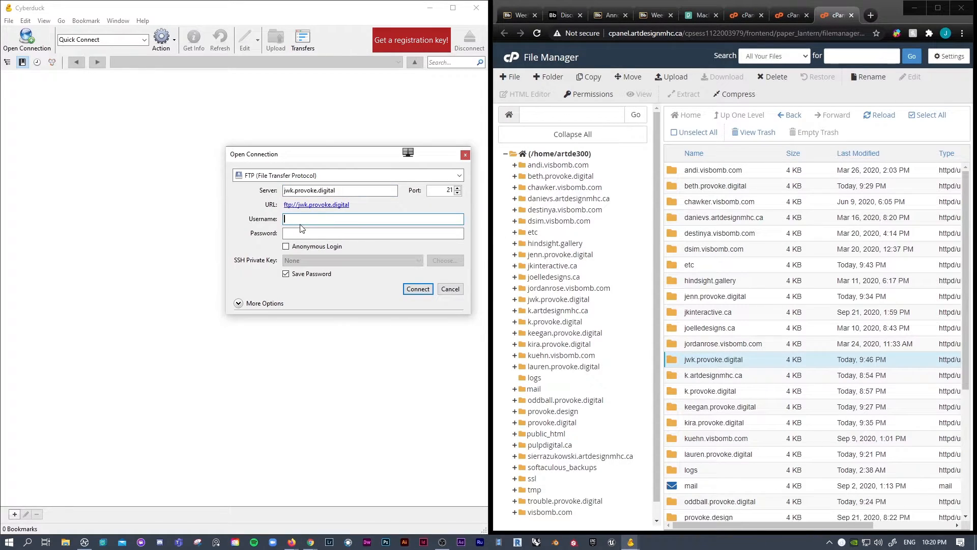
click(786, 14)
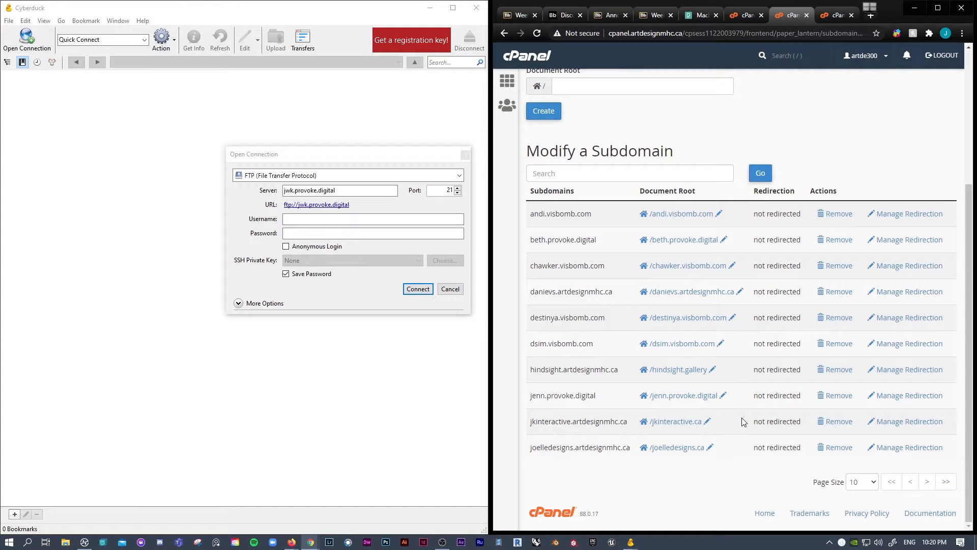
click(740, 18)
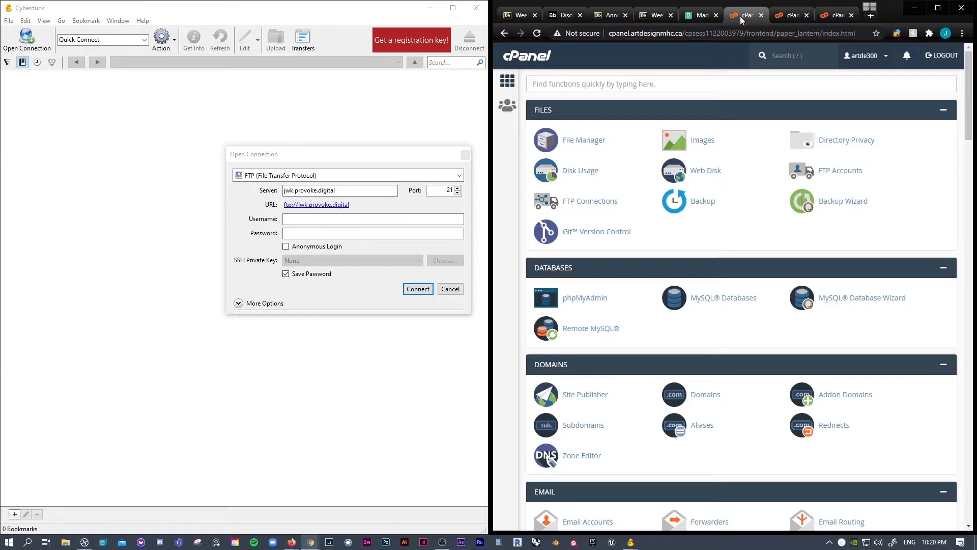
click(506, 103)
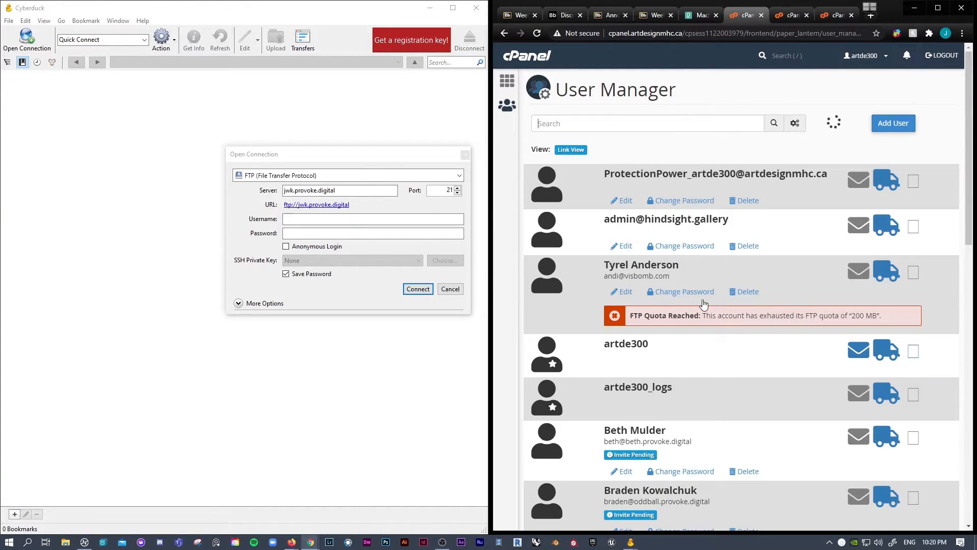
Copy the login address of the jwk.provoke.digital account from User Manager into the Cyberduck connection's username.
scroll(703, 304, down, 4)
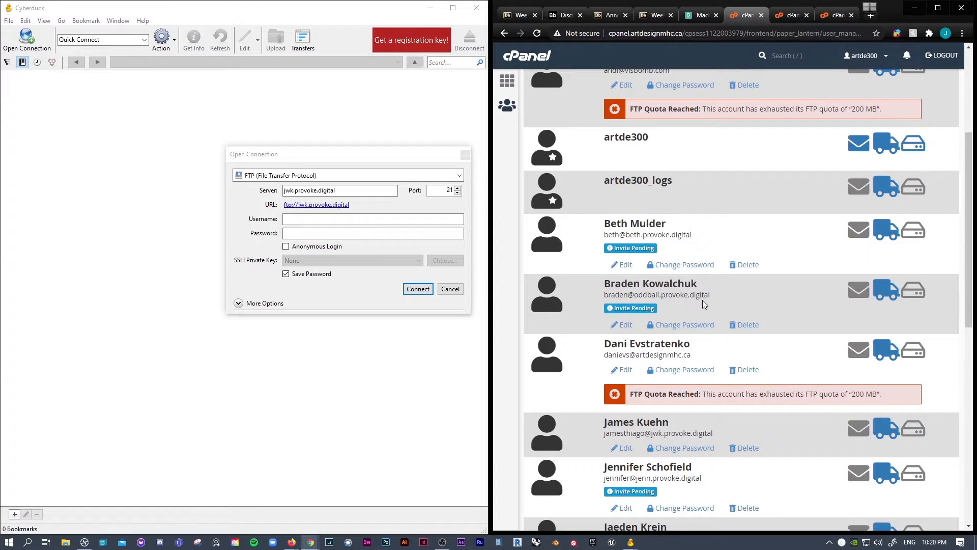
scroll(702, 302, down, 2)
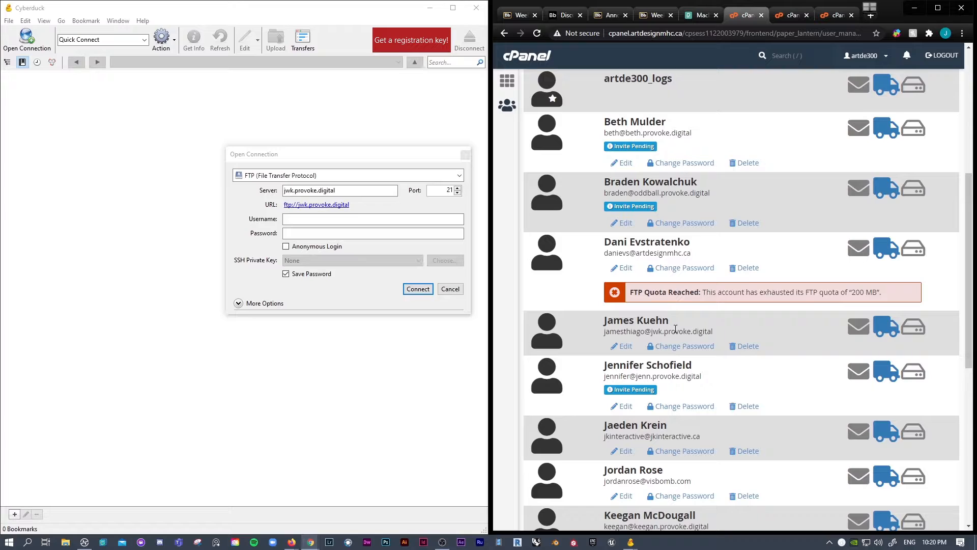
drag(714, 331, 606, 331)
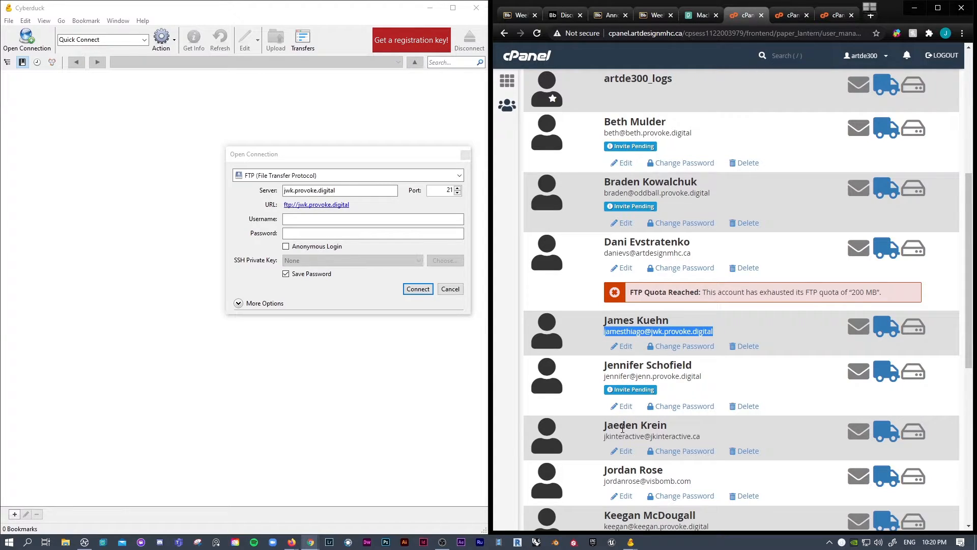
click(314, 218)
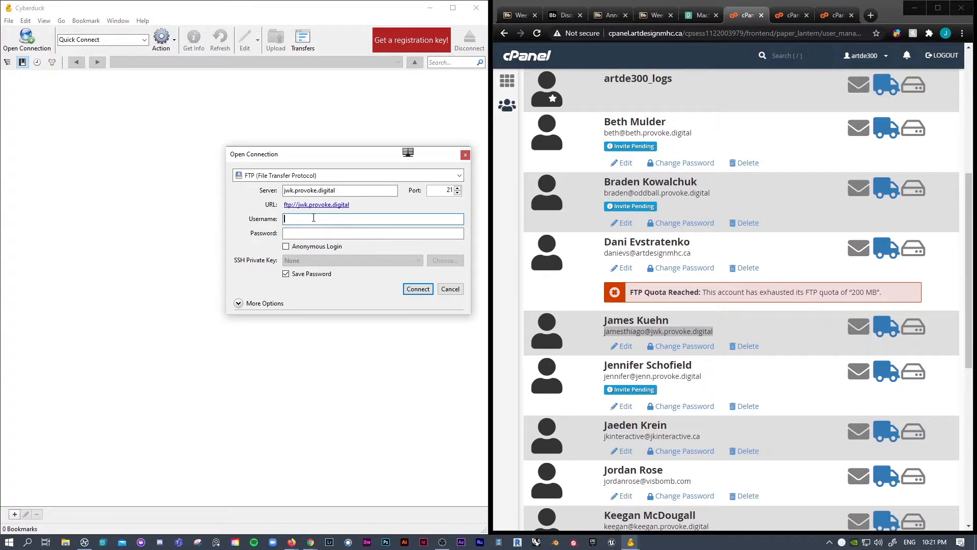
key(ctrl+v)
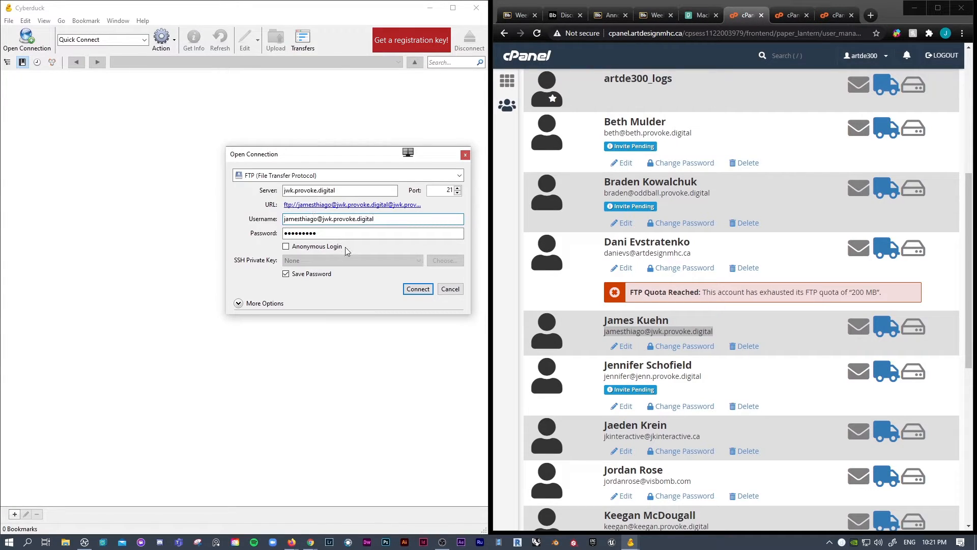
Enter the FTP account's password and connect to the server.
click(332, 233)
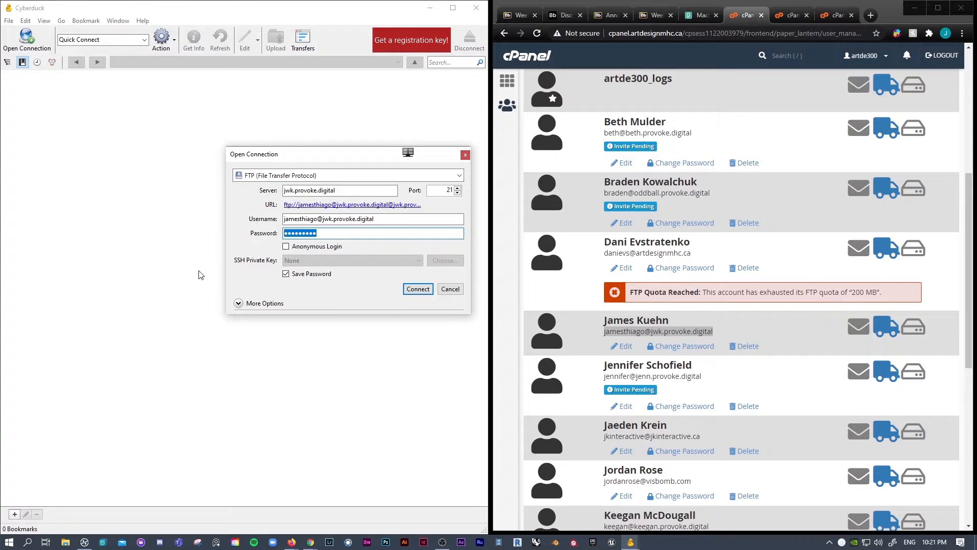
text(•)
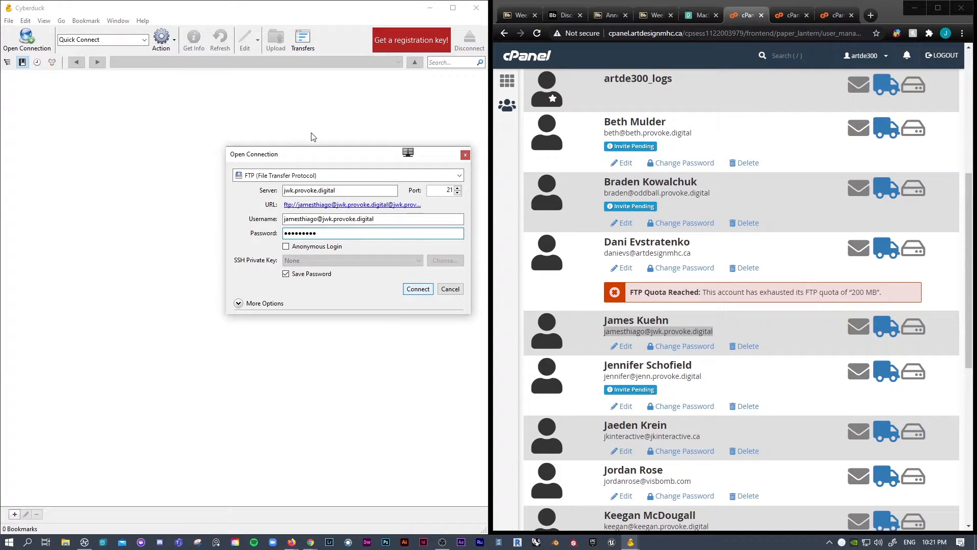
click(418, 289)
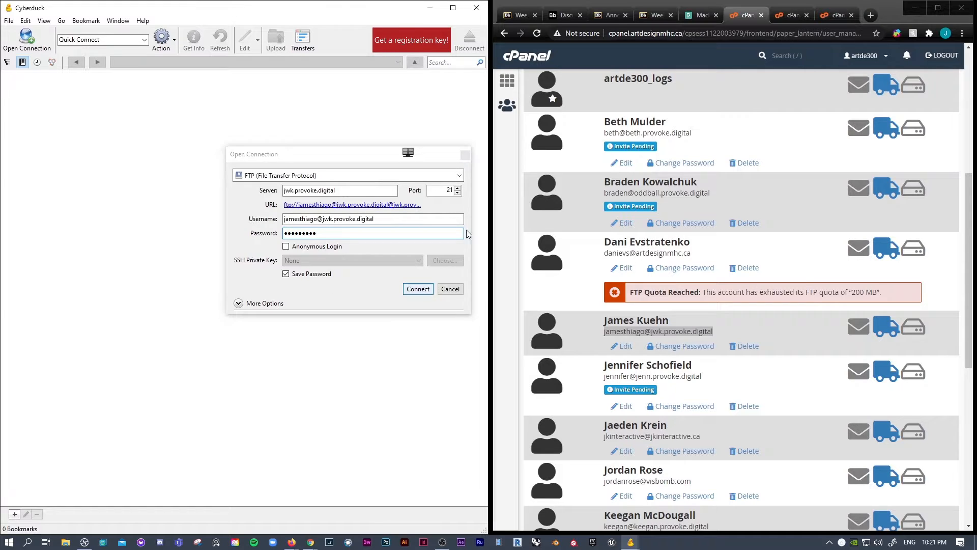
Open the jwk.provoke.digital folder in cPanel's File Manager and select its index.htm file.
click(830, 15)
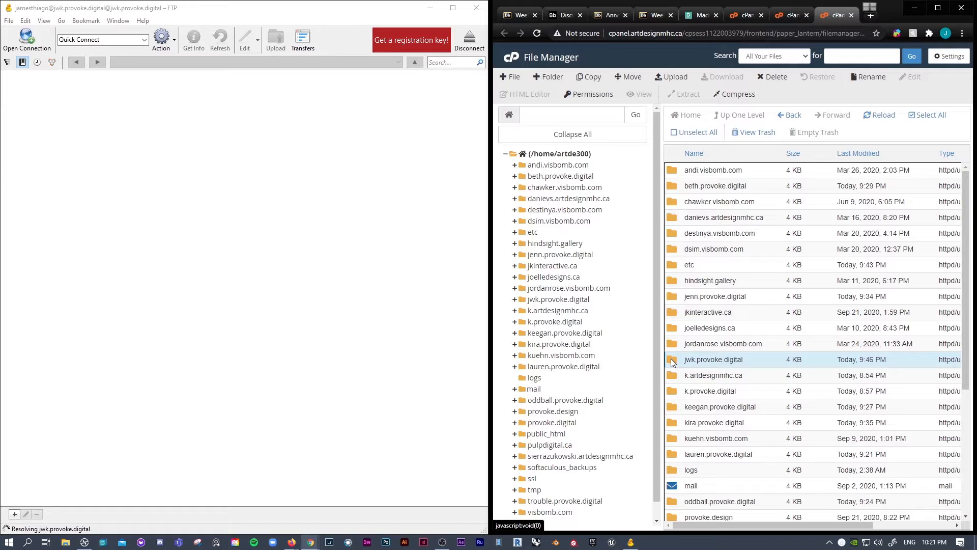
double_click(671, 362)
click(670, 362)
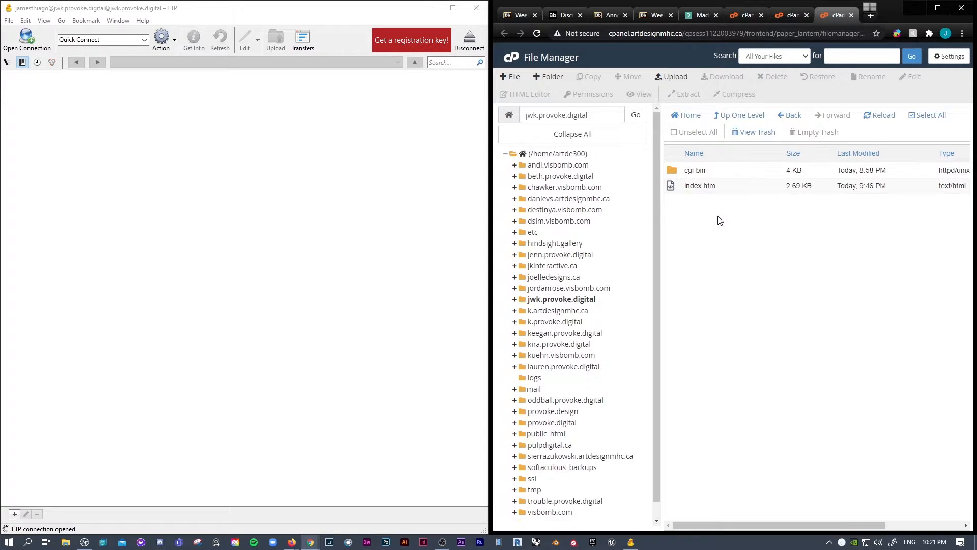
drag(719, 217, 745, 197)
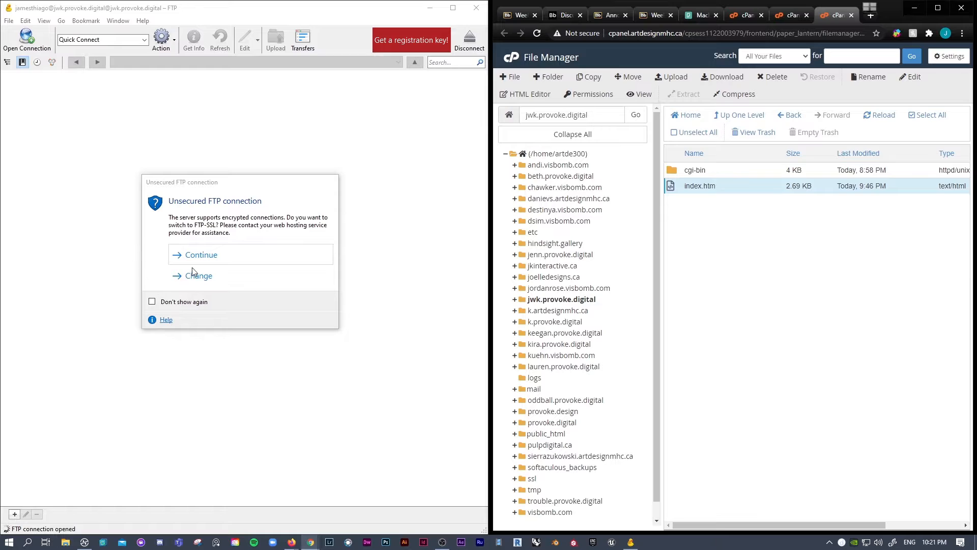
Continue with the unsecured FTP connection in Cyberduck, and return to File Manager to compare the folder contents.
click(194, 255)
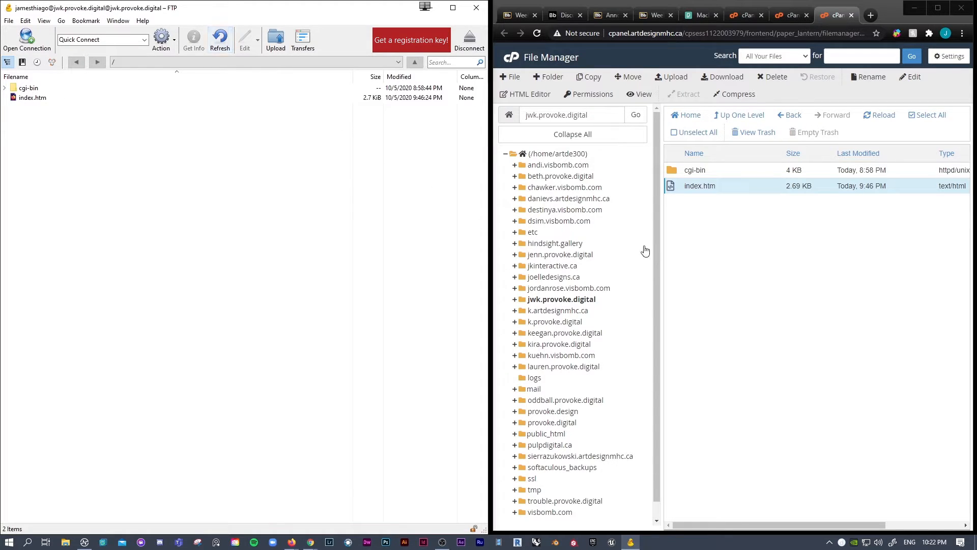
click(715, 218)
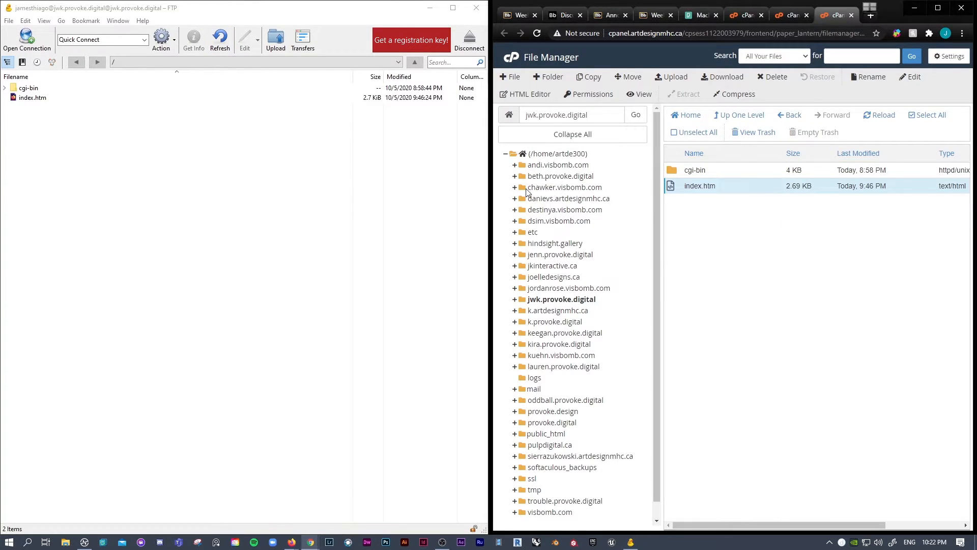
Delete index.htm from the server in Cyberduck, and reload the jwk.provoke.digital folder listing in cPanel's File Manager.
click(28, 100)
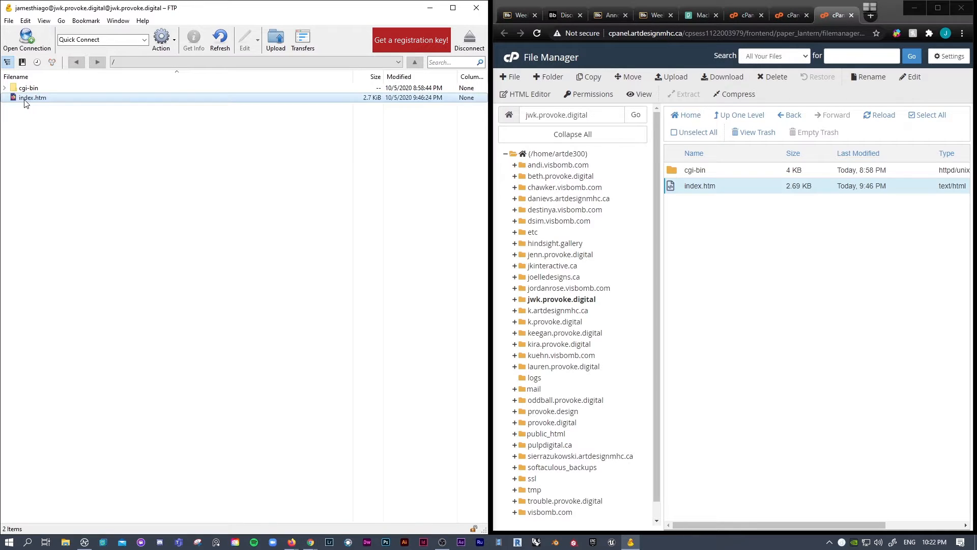
right_click(26, 103)
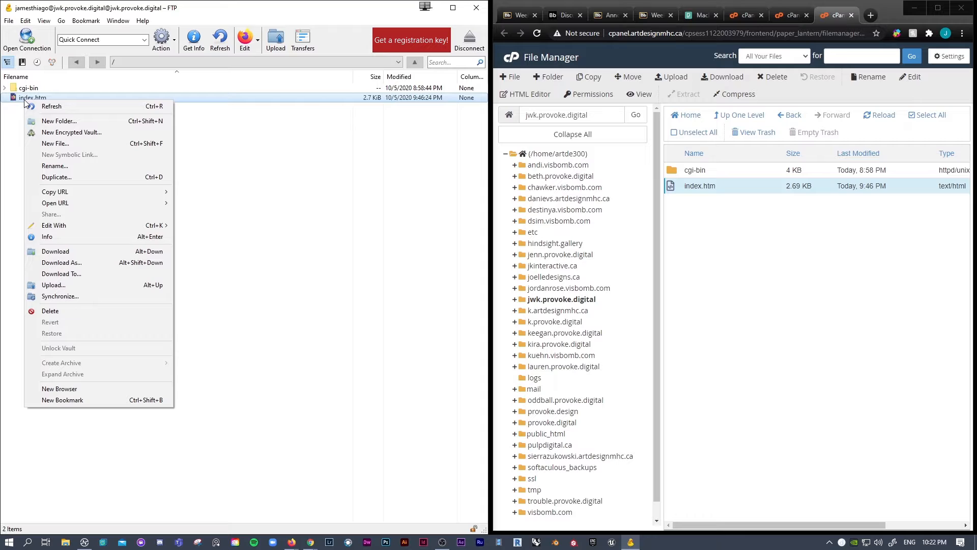
click(71, 309)
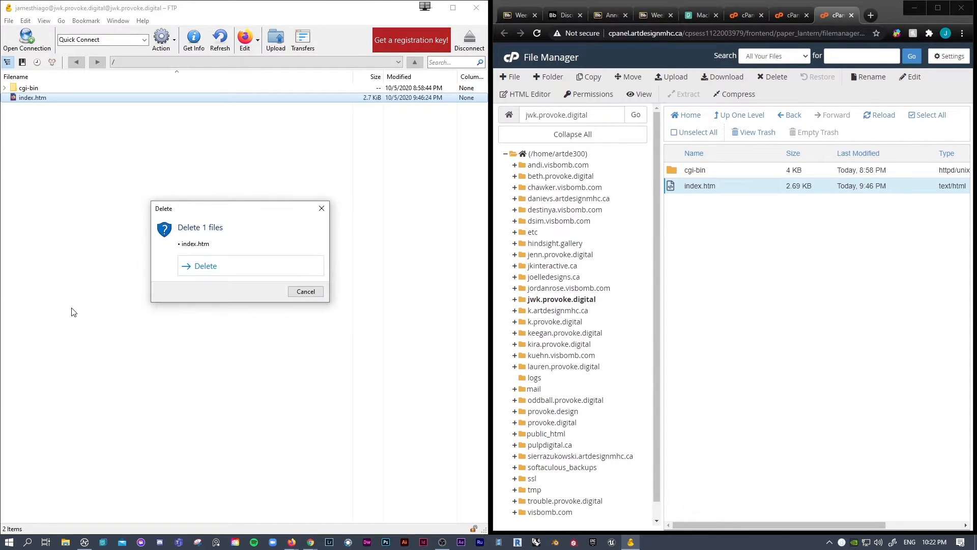
click(211, 266)
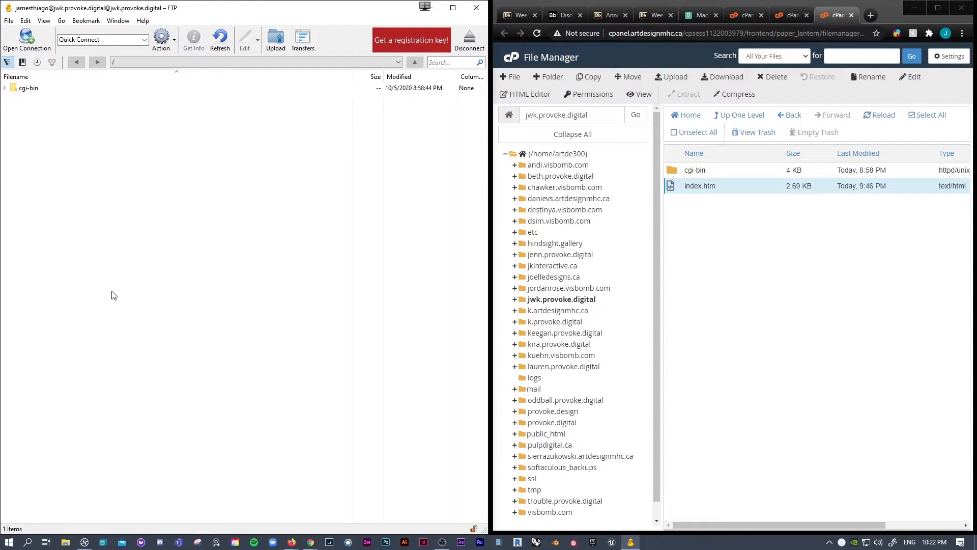
click(817, 295)
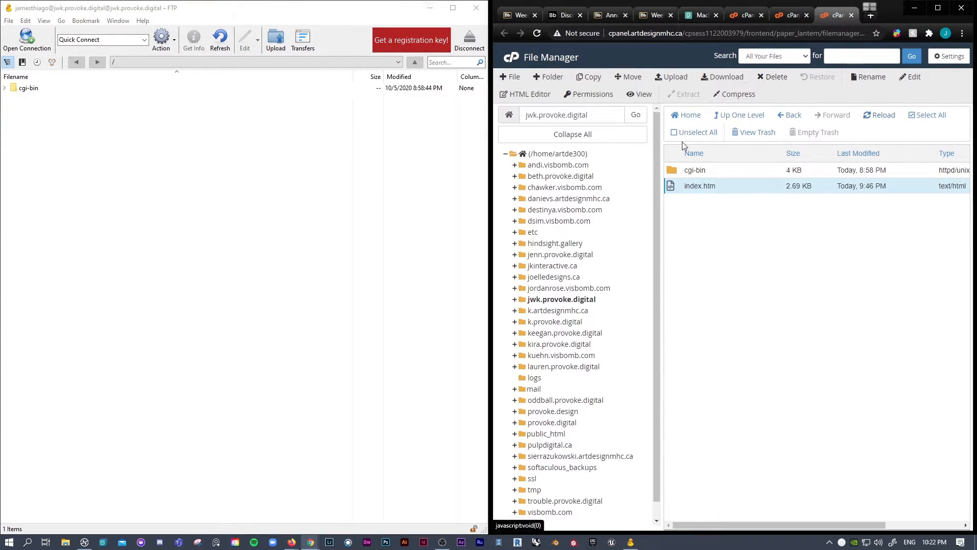
click(880, 115)
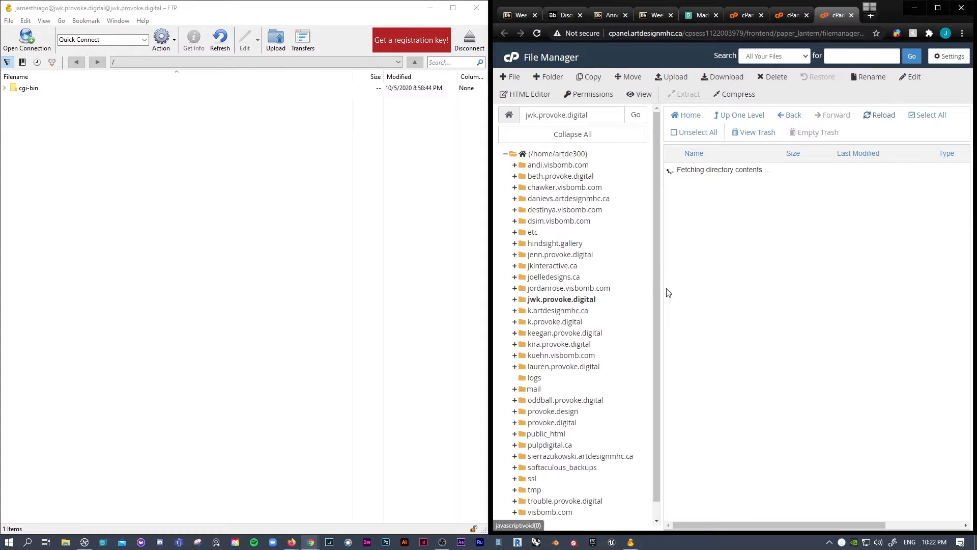
click(160, 183)
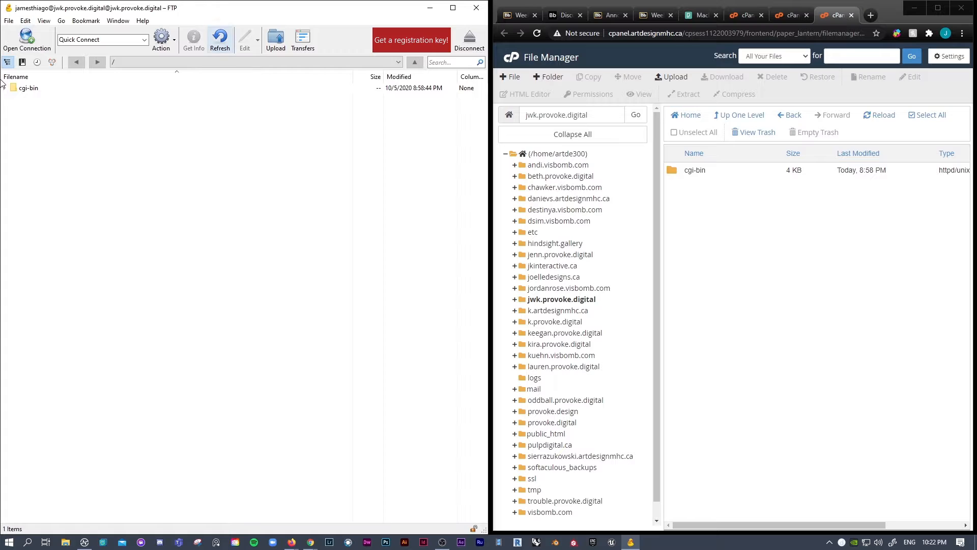
right_click(36, 146)
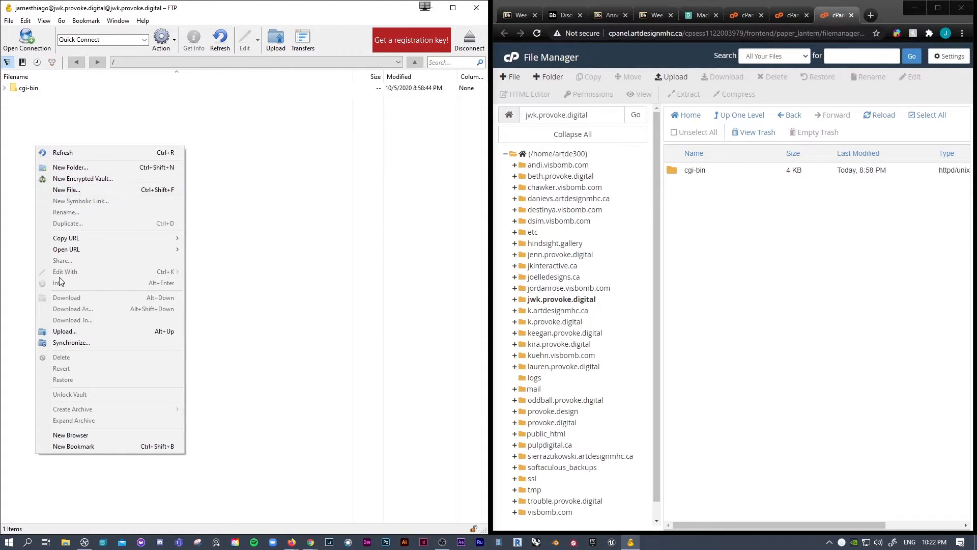
click(61, 332)
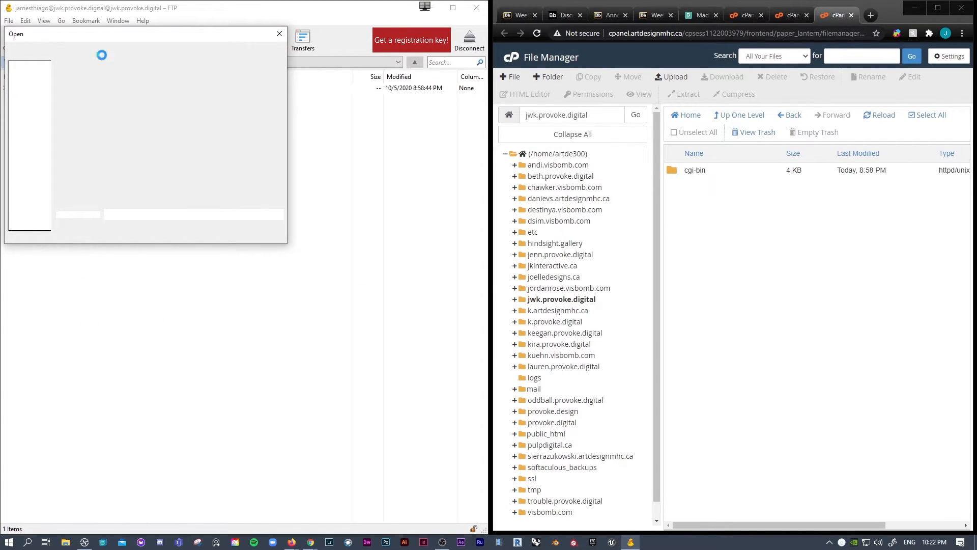
drag(107, 37, 312, 120)
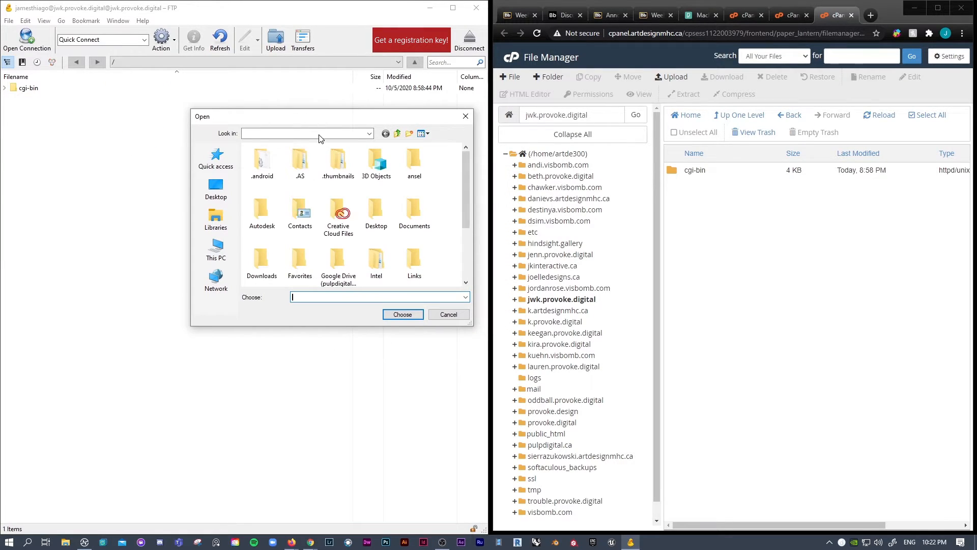
click(172, 51)
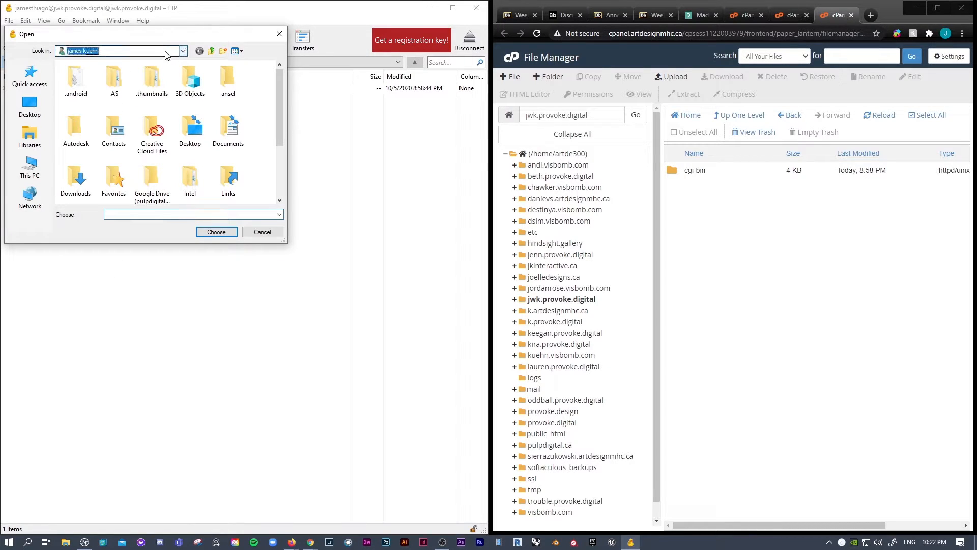
click(183, 51)
scroll(182, 77, up, 2)
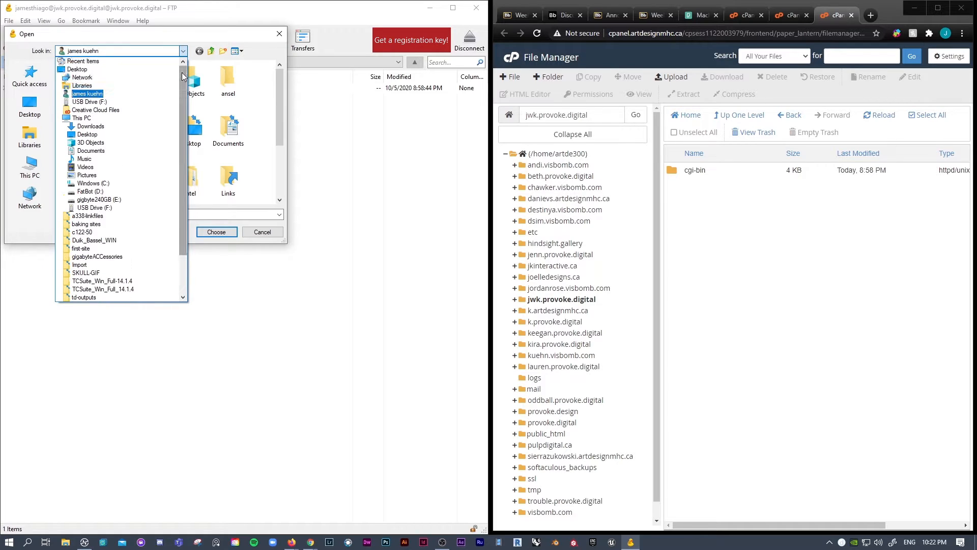
click(89, 192)
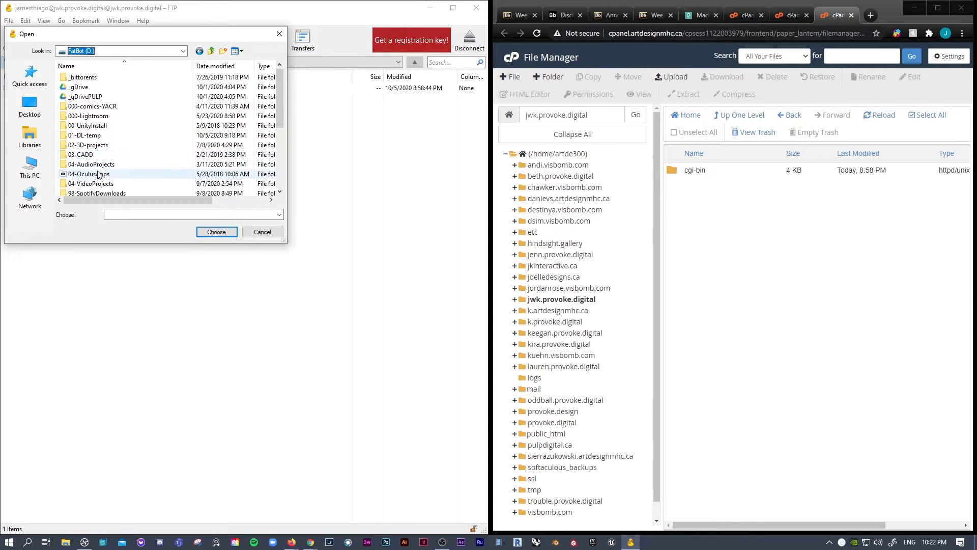
scroll(100, 175, down, 1)
scroll(86, 139, up, 1)
double_click(72, 87)
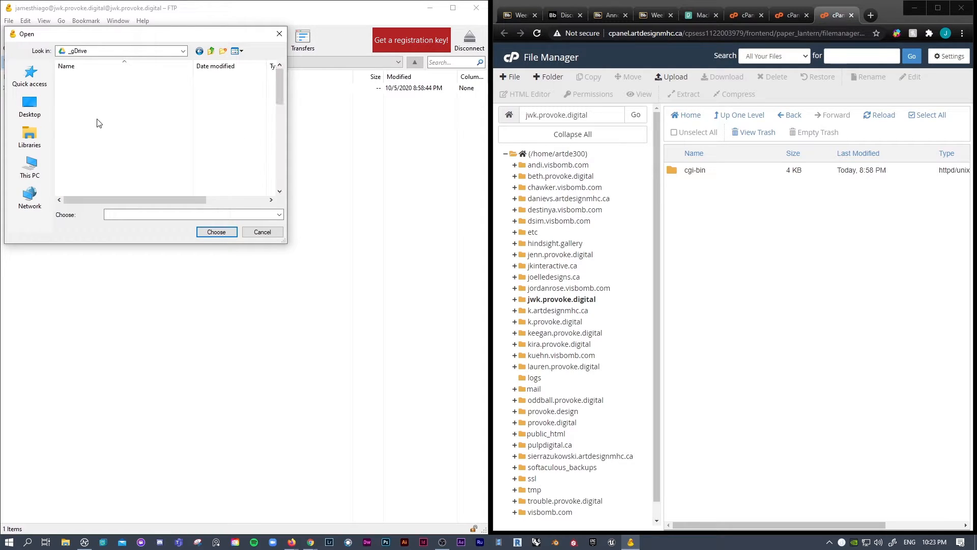
double_click(78, 116)
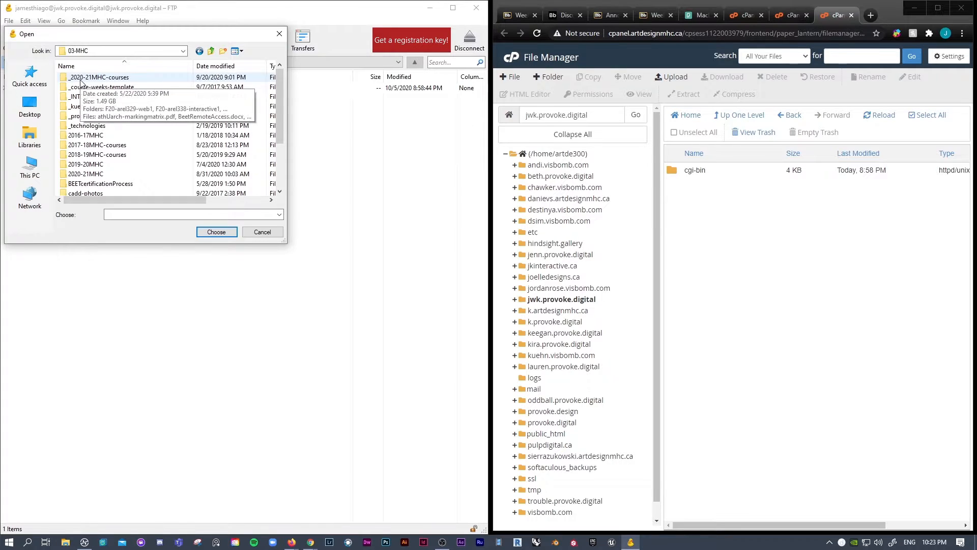
double_click(80, 78)
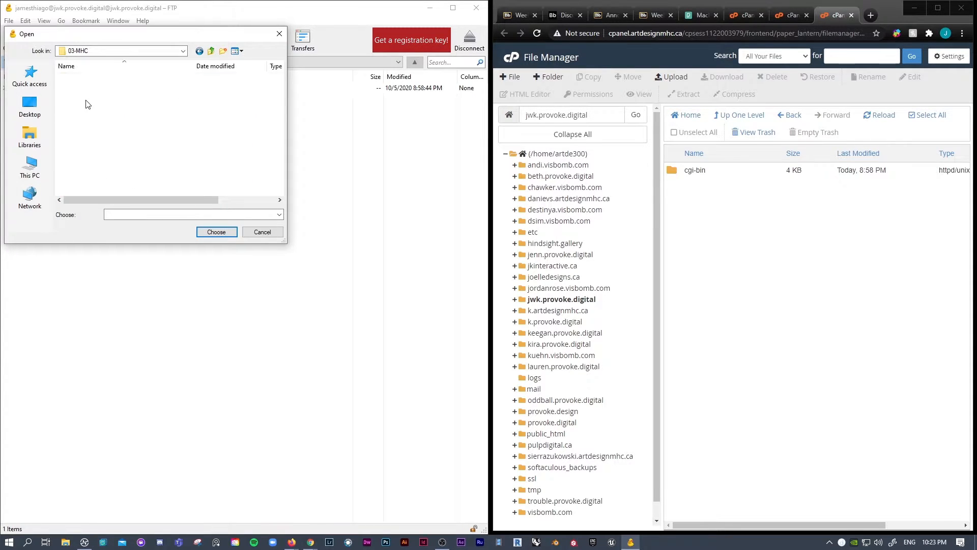
double_click(94, 86)
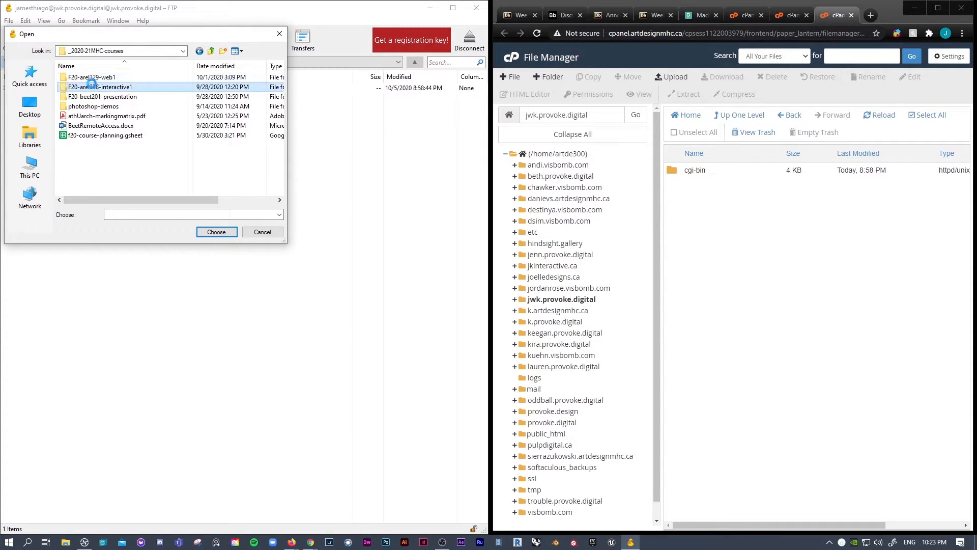
click(210, 51)
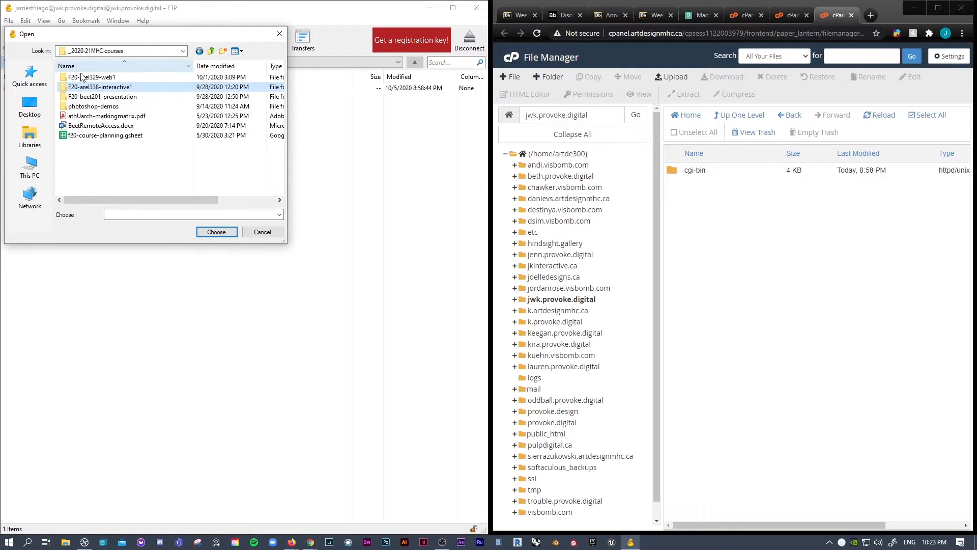
click(78, 75)
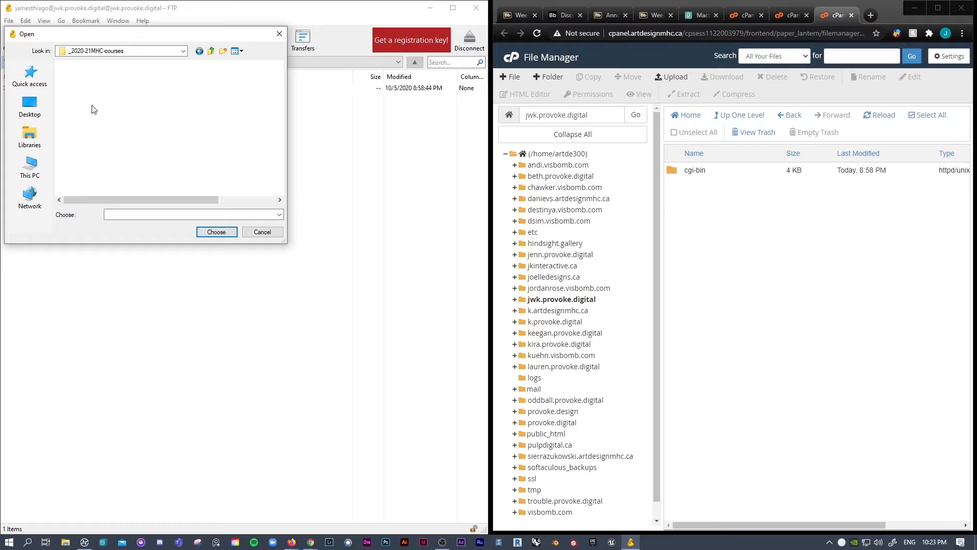
double_click(85, 89)
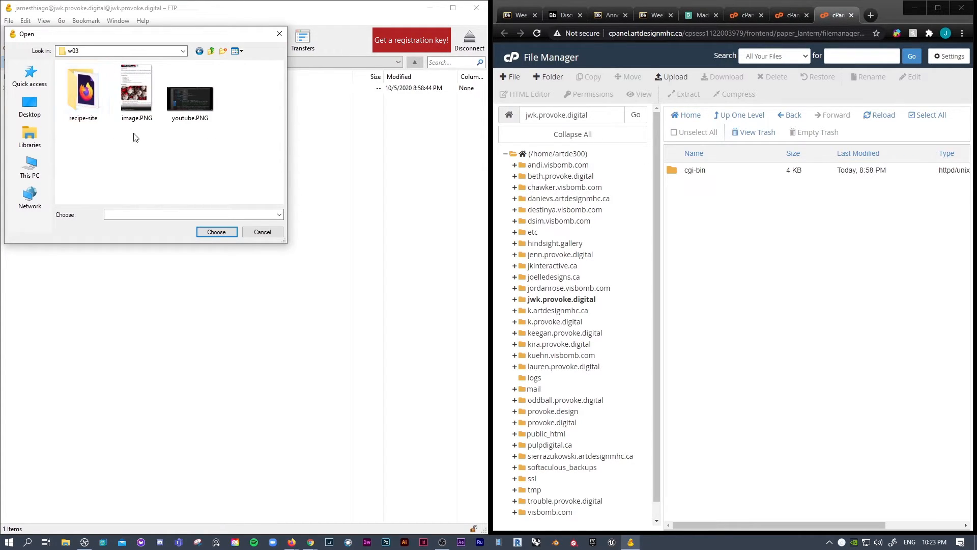
double_click(74, 95)
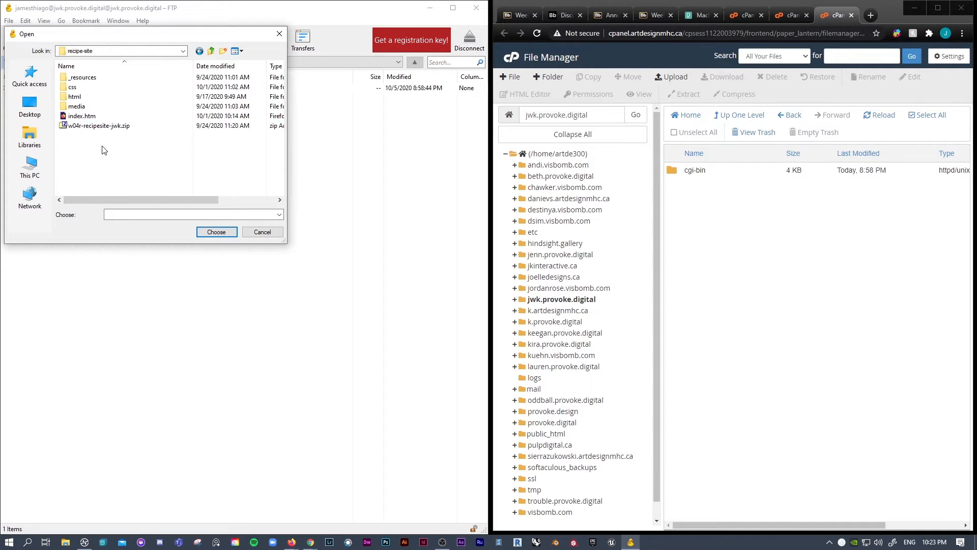
double_click(77, 105)
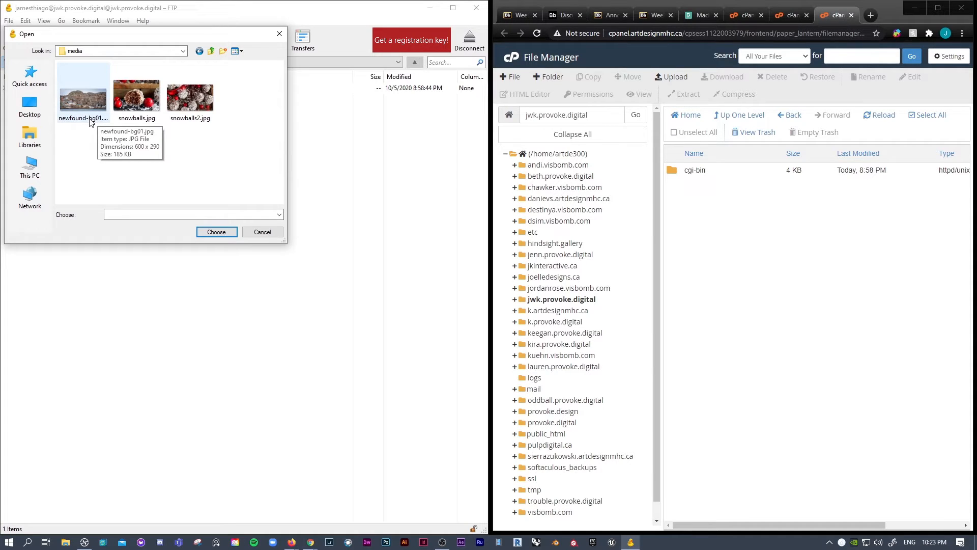
click(251, 232)
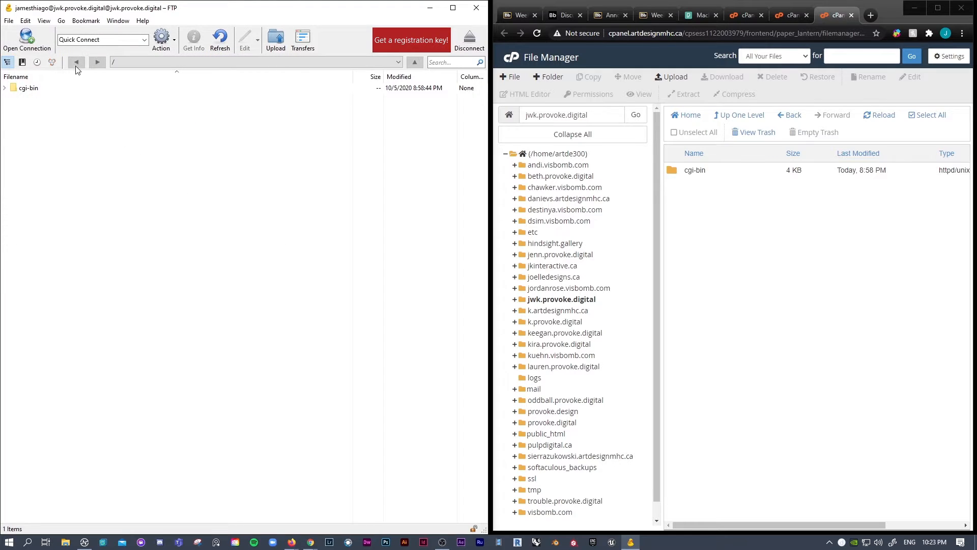
Start an upload to the server's root folder in Cyberduck and browse to the FatBot (D:) drive.
right_click(89, 147)
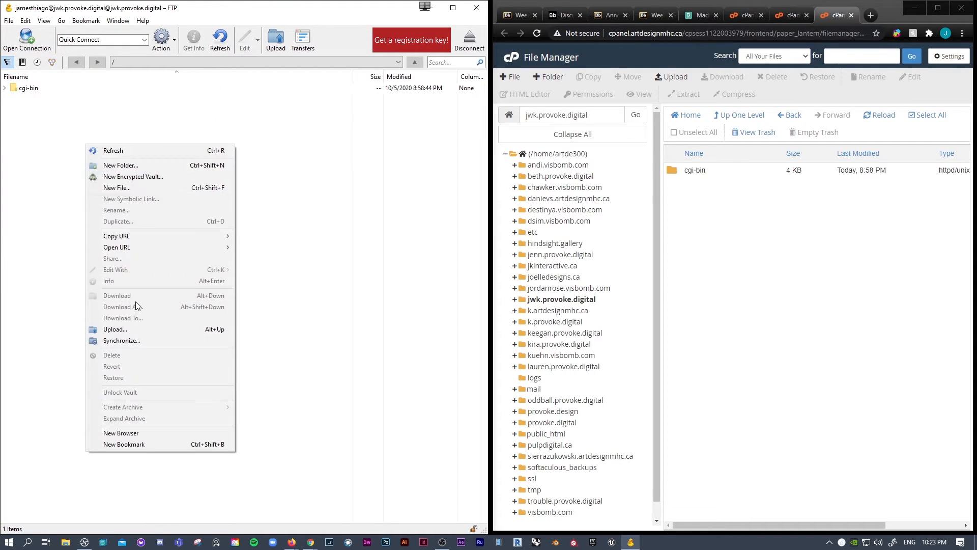
click(138, 329)
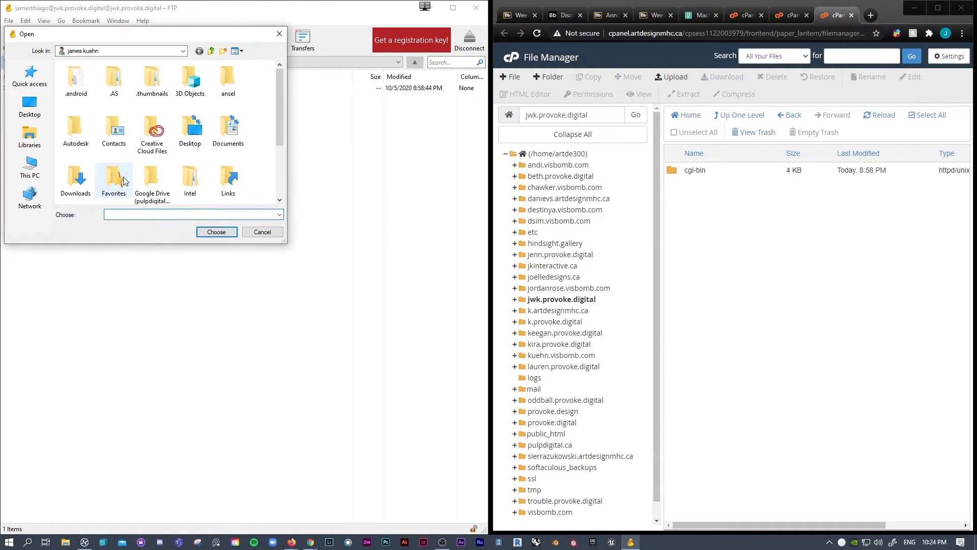
click(181, 53)
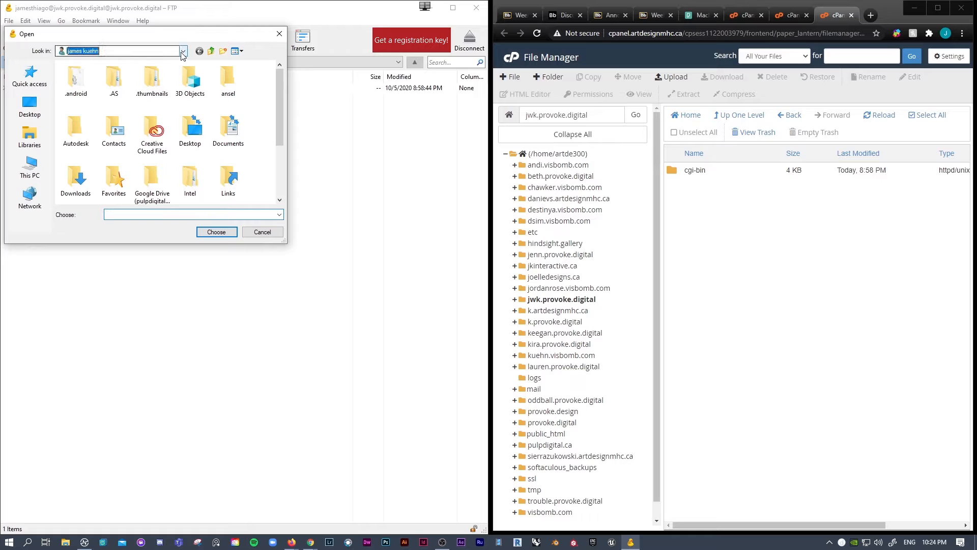
click(182, 52)
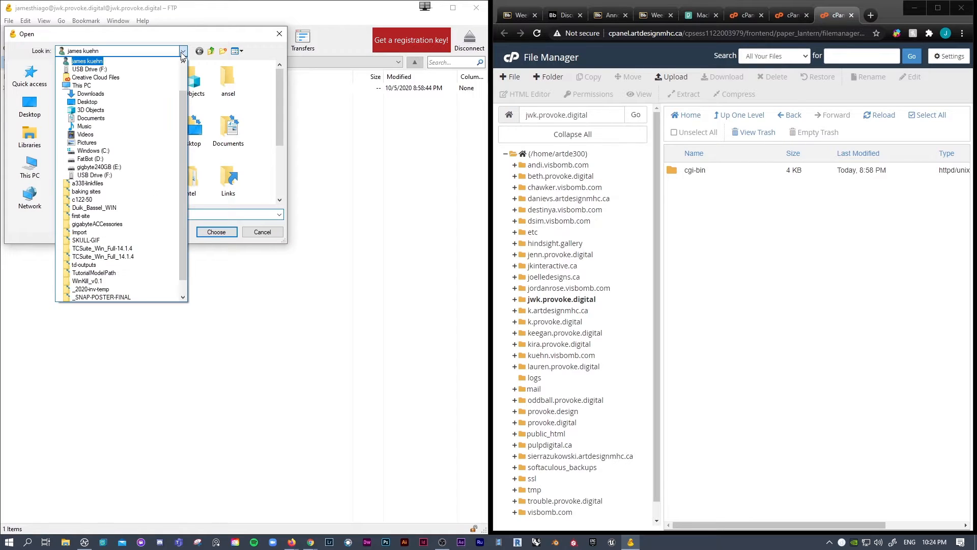
scroll(182, 82, up, 2)
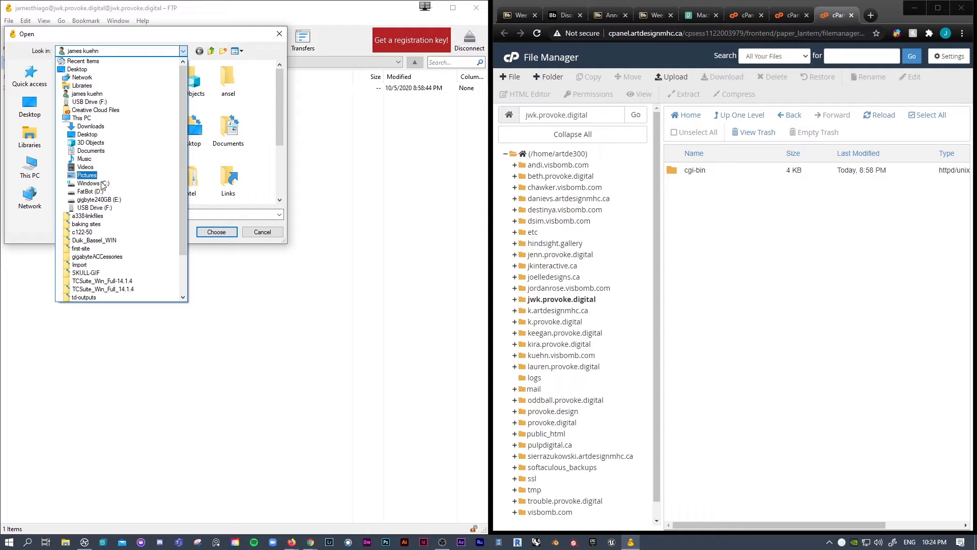
click(84, 191)
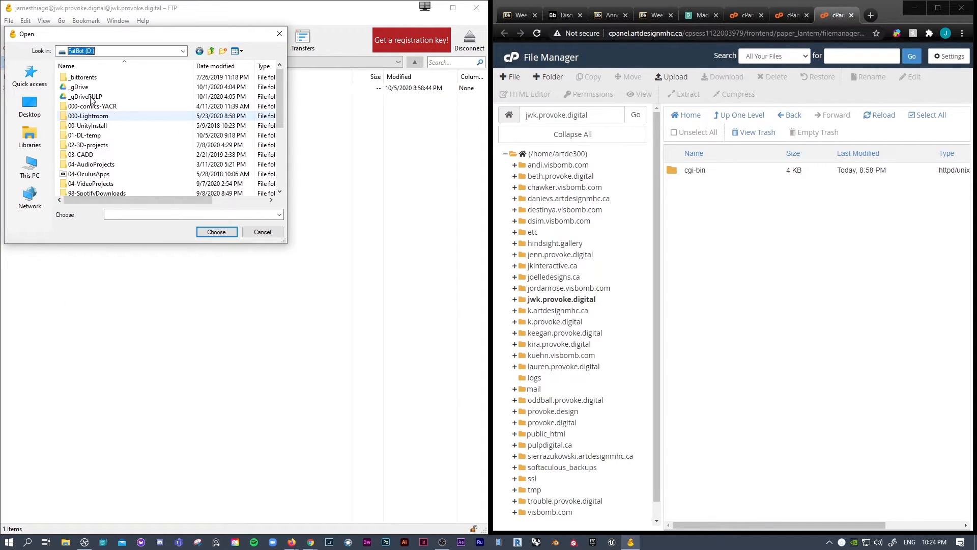
Browse through _gDrive, 03-MHC, _2020-21MHC-courses, F20-arel329-web1 and w03 to the recipe-site folder for the upload.
double_click(79, 87)
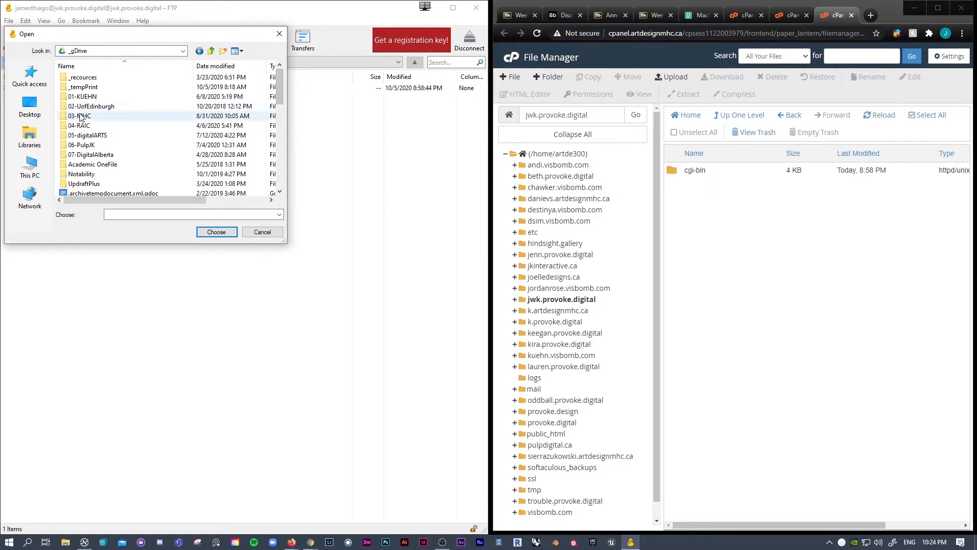
click(80, 117)
click(81, 116)
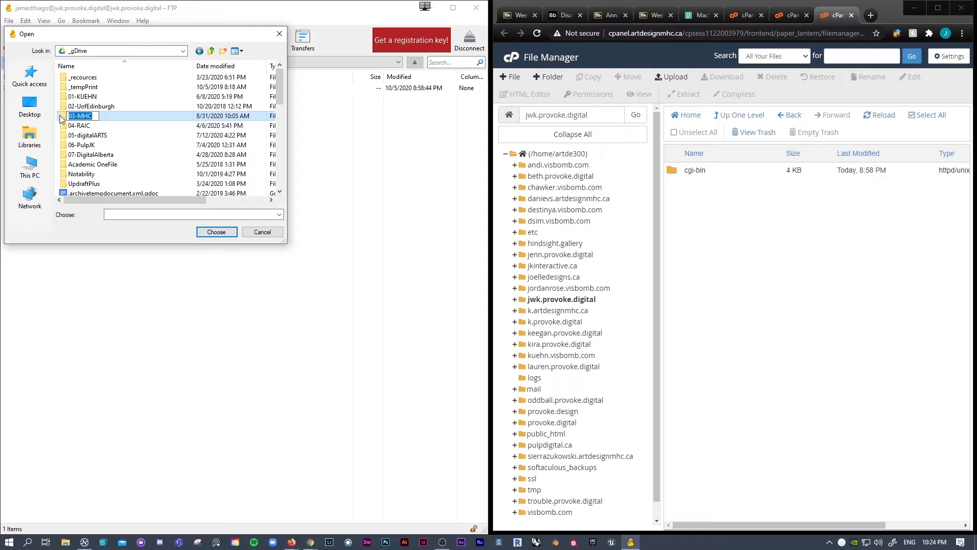
click(63, 118)
double_click(64, 118)
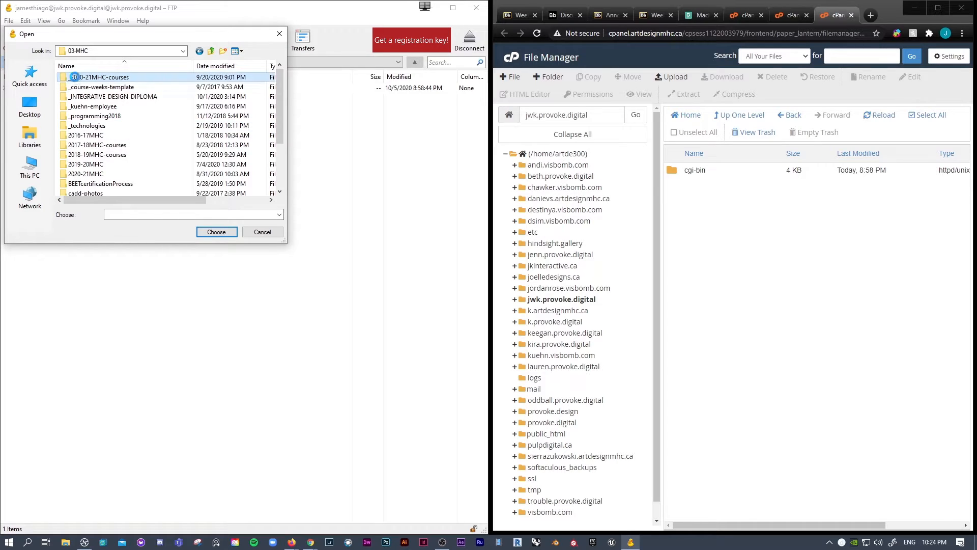
double_click(77, 81)
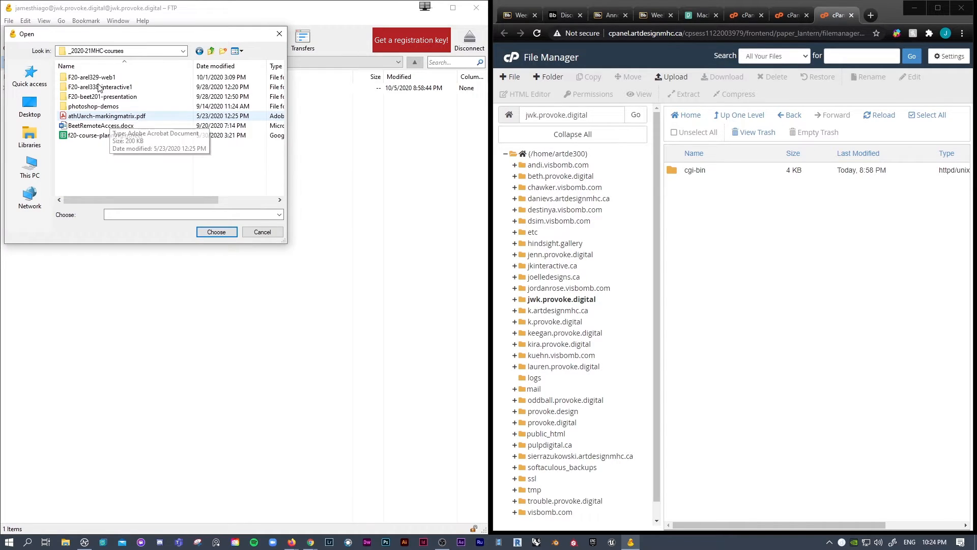
double_click(92, 77)
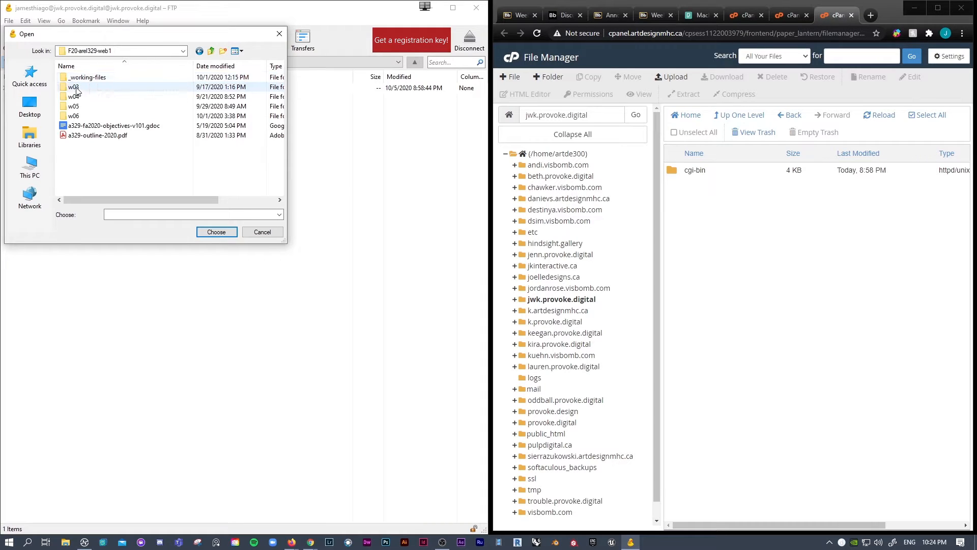
double_click(75, 88)
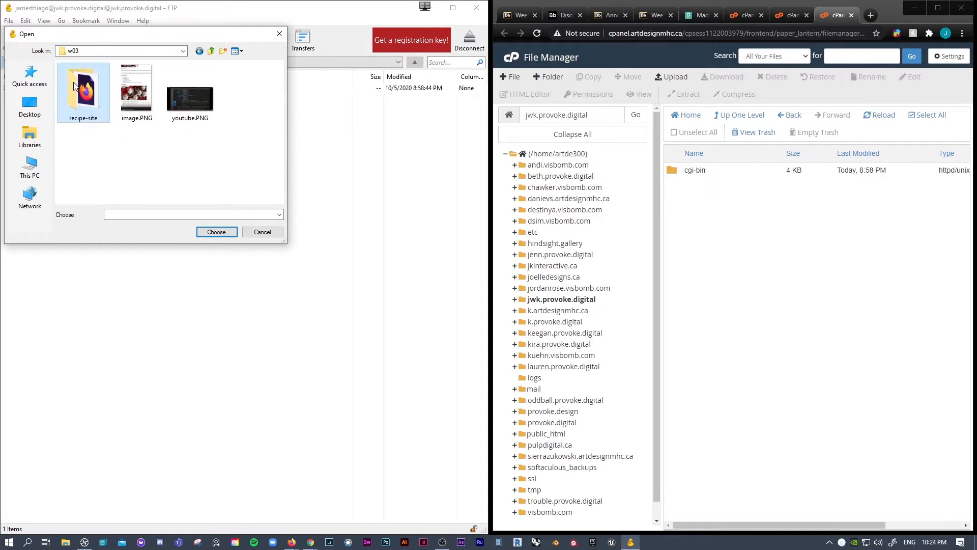
double_click(75, 88)
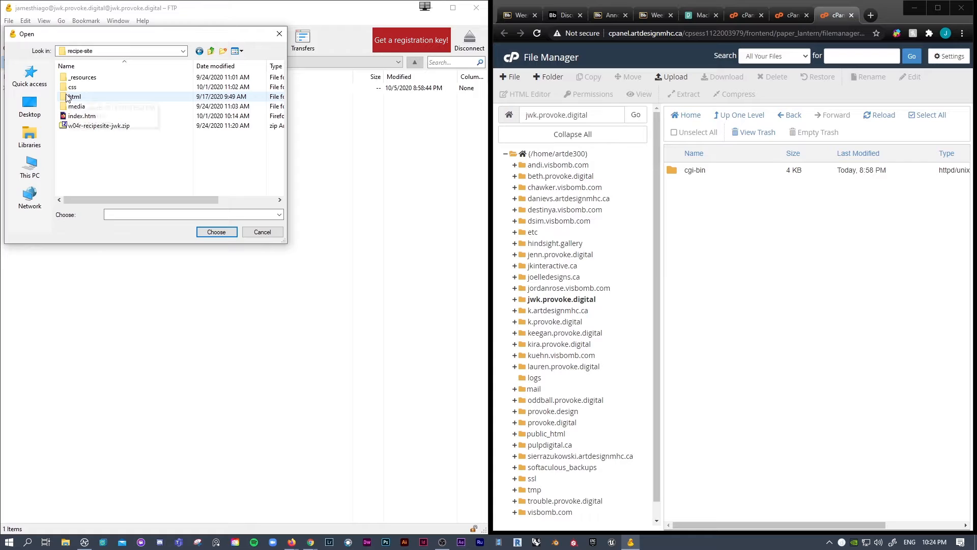
Upload the css, html and media folders together with index.htm from recipe-site to the server's root folder.
drag(113, 39, 256, 132)
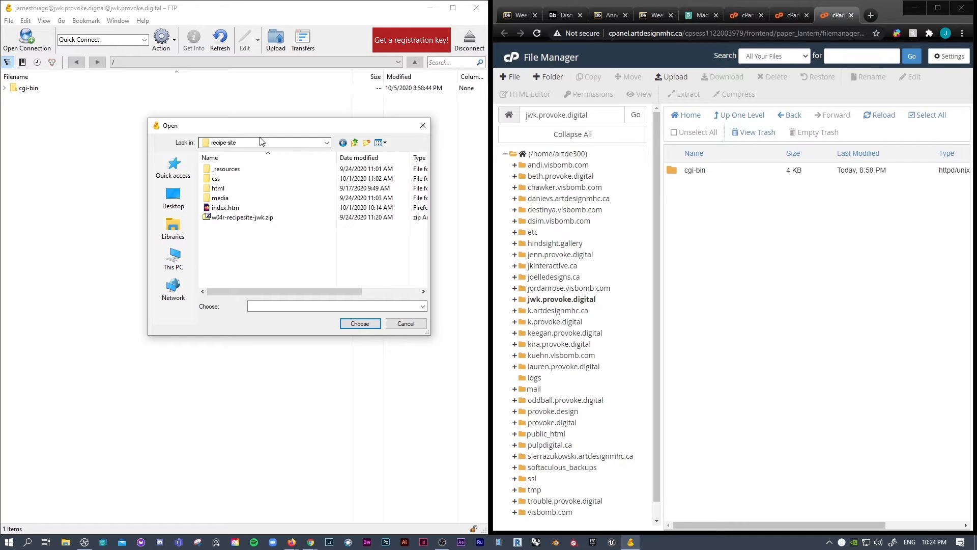
click(215, 208)
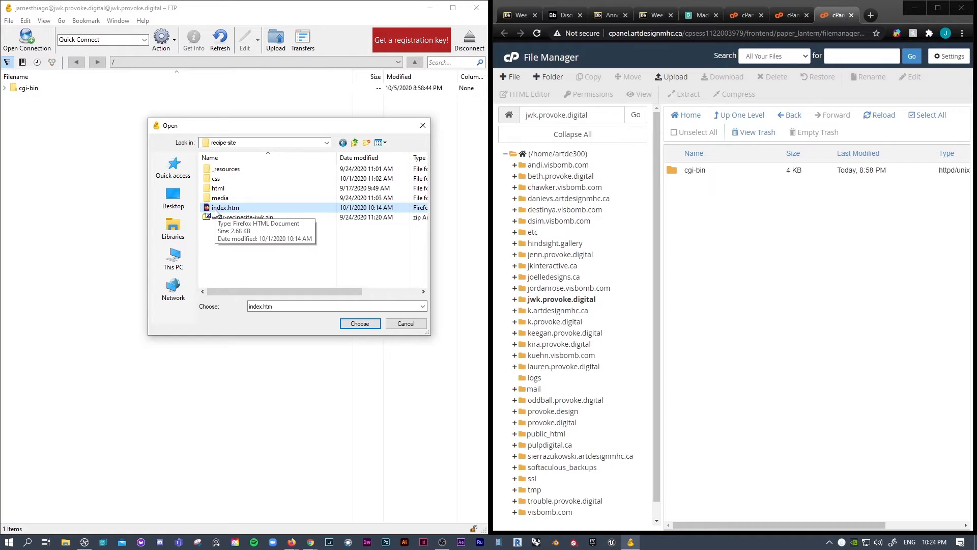
shift+click(216, 179)
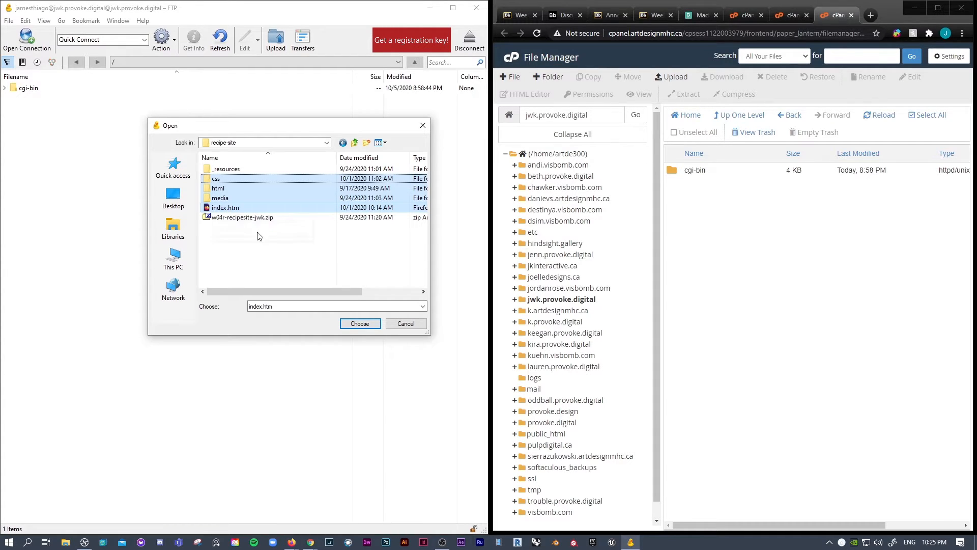
click(361, 324)
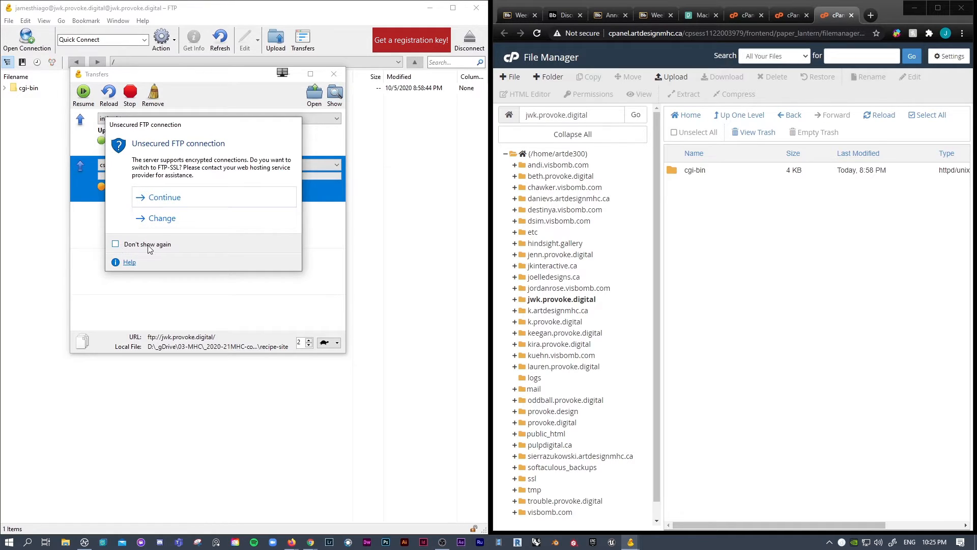
Continue with the unsecured FTP connection, suppress that warning for future transfers, and close the Transfers window when the upload finishes.
click(159, 198)
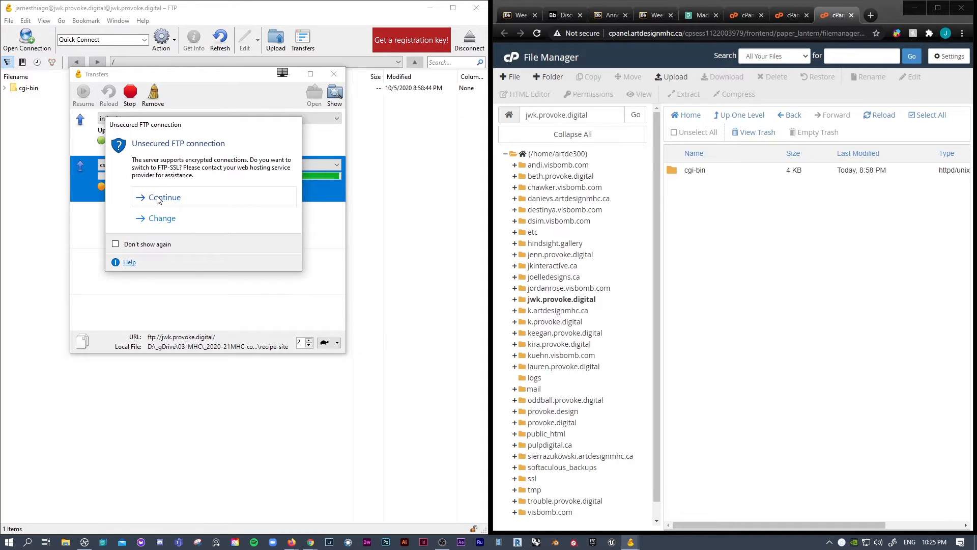
click(135, 245)
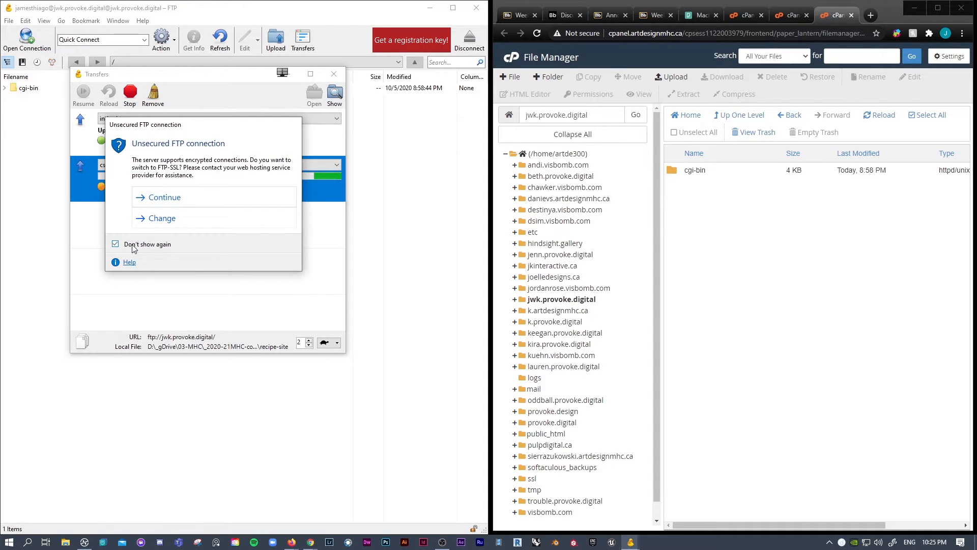
click(162, 198)
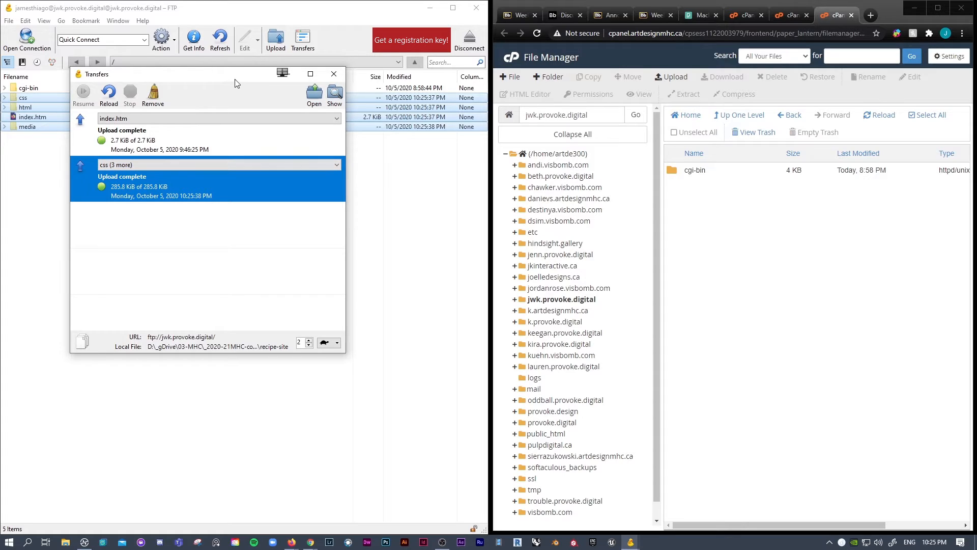
click(333, 75)
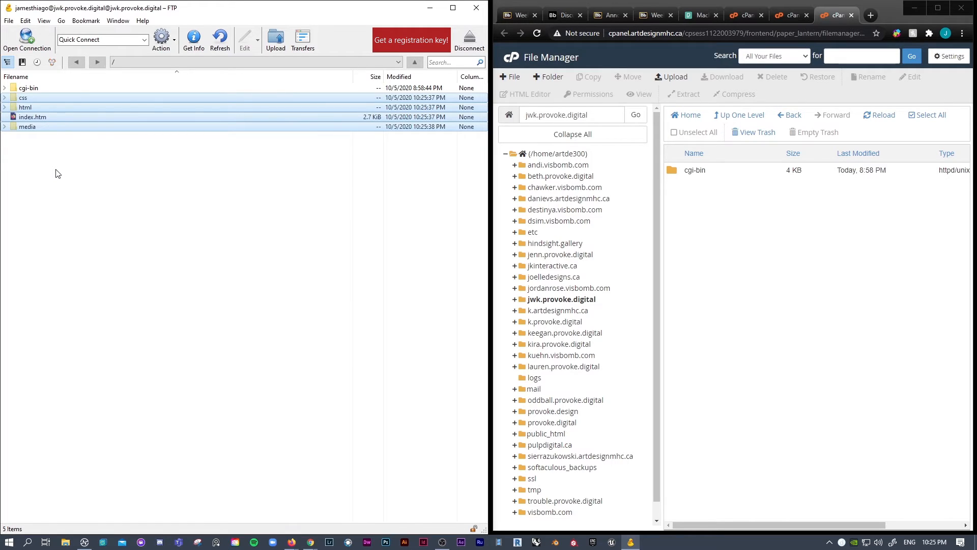
click(49, 193)
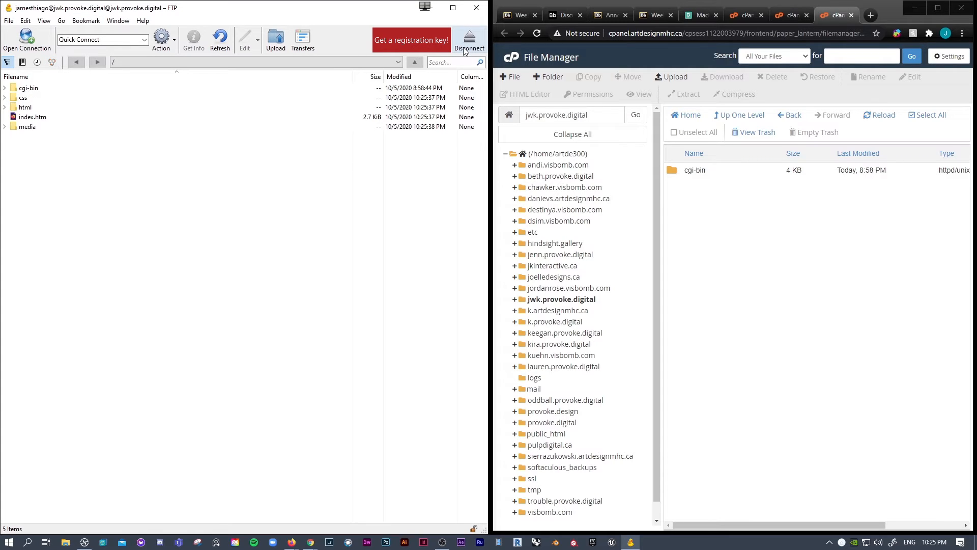
Reload the jwk.provoke.digital folder listing in cPanel's File Manager, and open jwk.provoke.digital in a new browser tab.
click(811, 238)
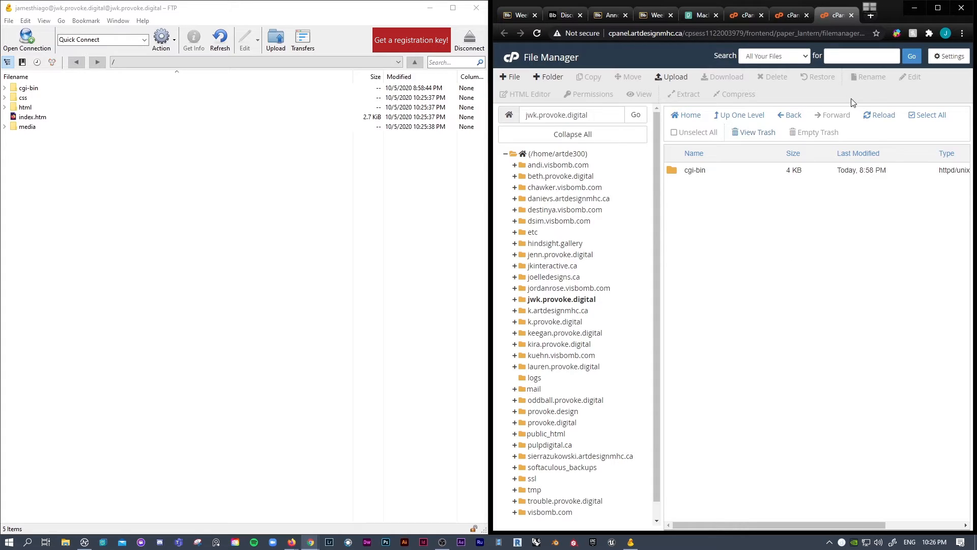
click(874, 116)
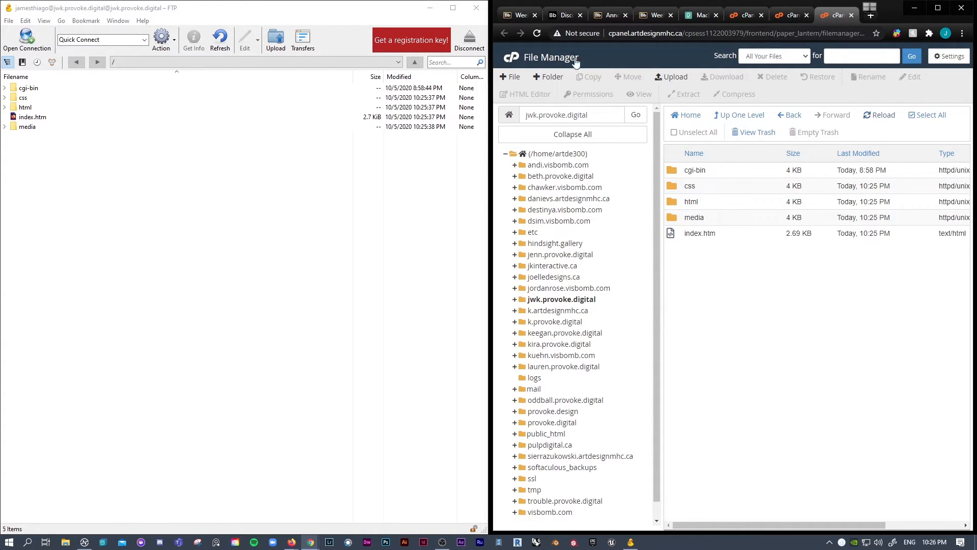
click(869, 16)
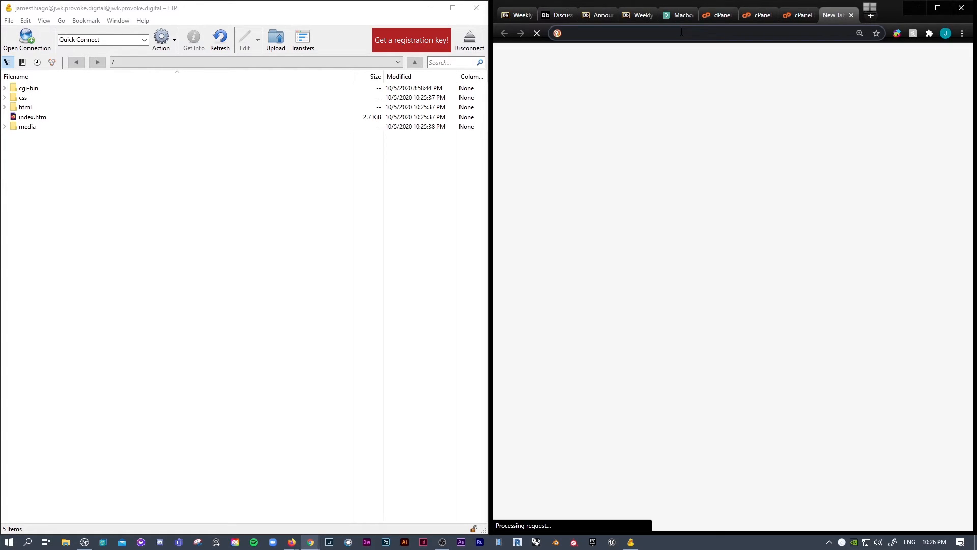
text(j)
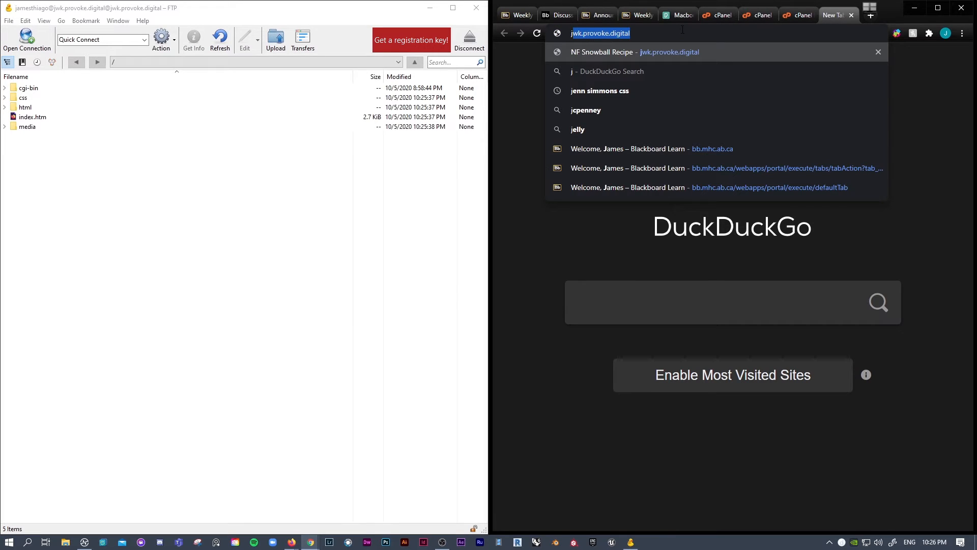
key(Return)
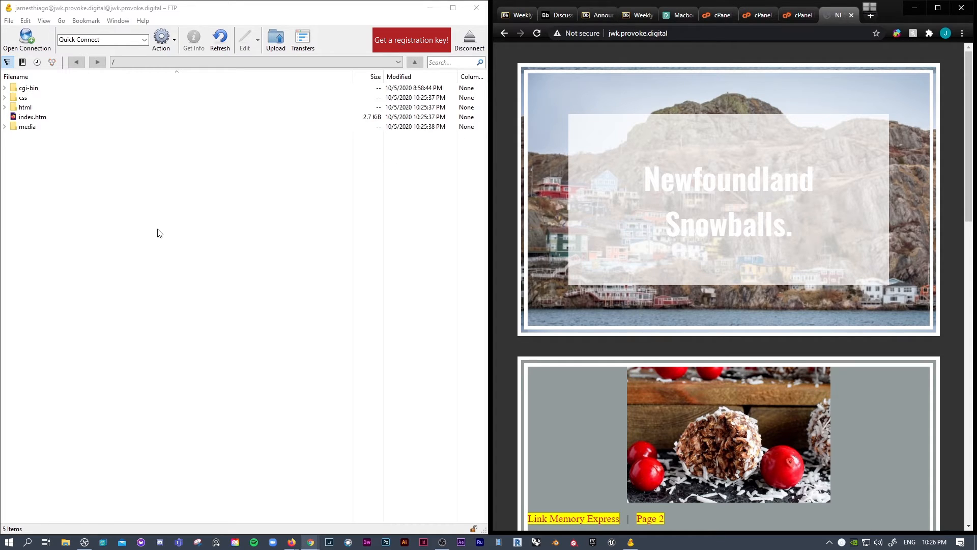
Test the live recipe site's Page 2 link and return to the home page.
click(143, 236)
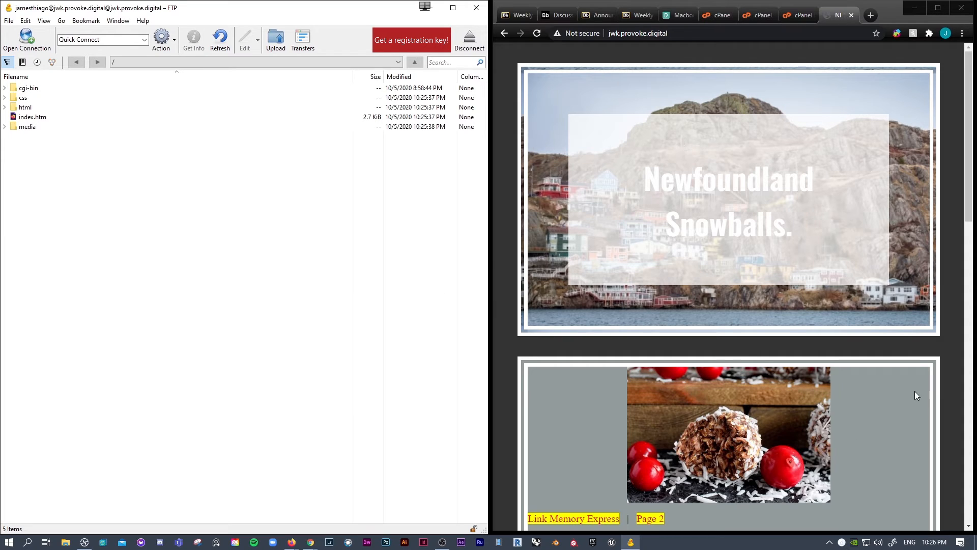
scroll(693, 247, down, 5)
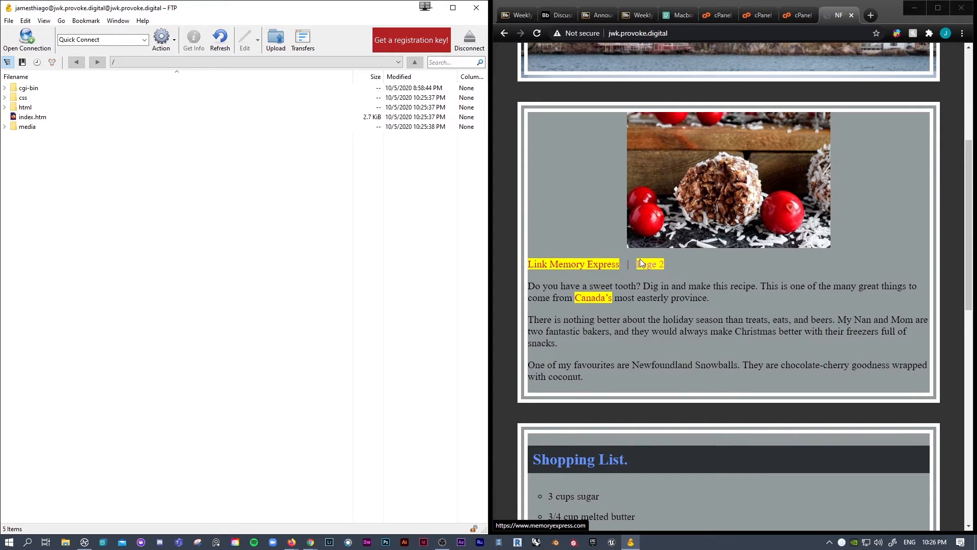
click(645, 264)
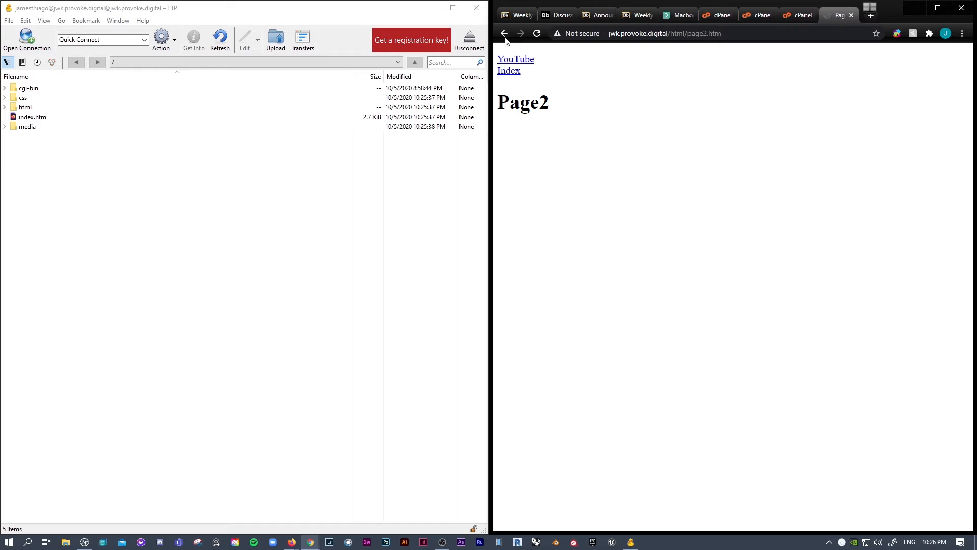
click(503, 34)
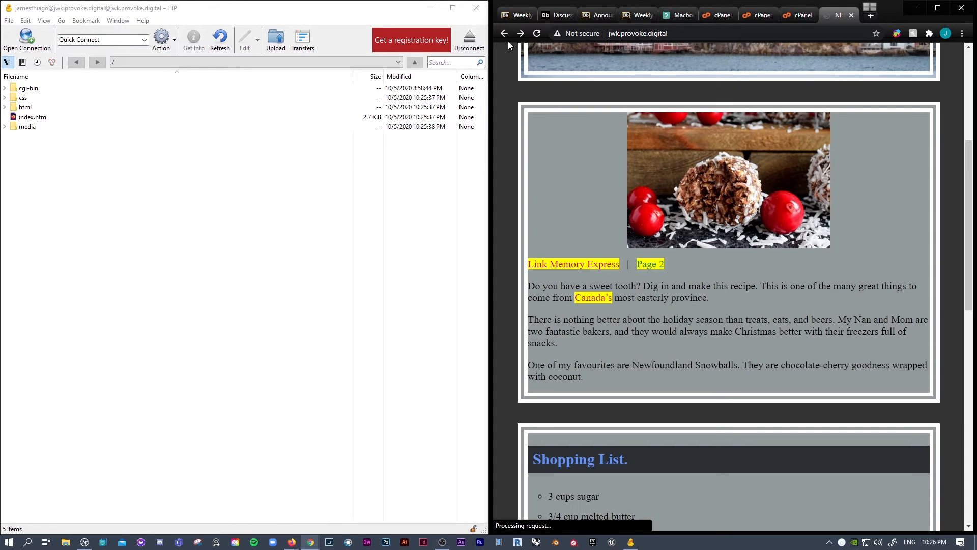
Create a new folder named w06recipe in the server's root directory in Cyberduck.
click(182, 159)
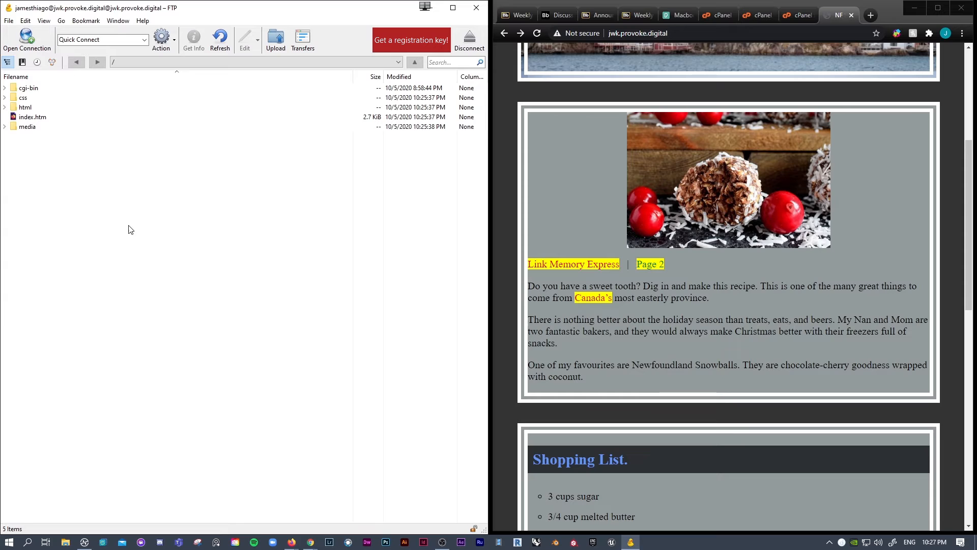
right_click(71, 187)
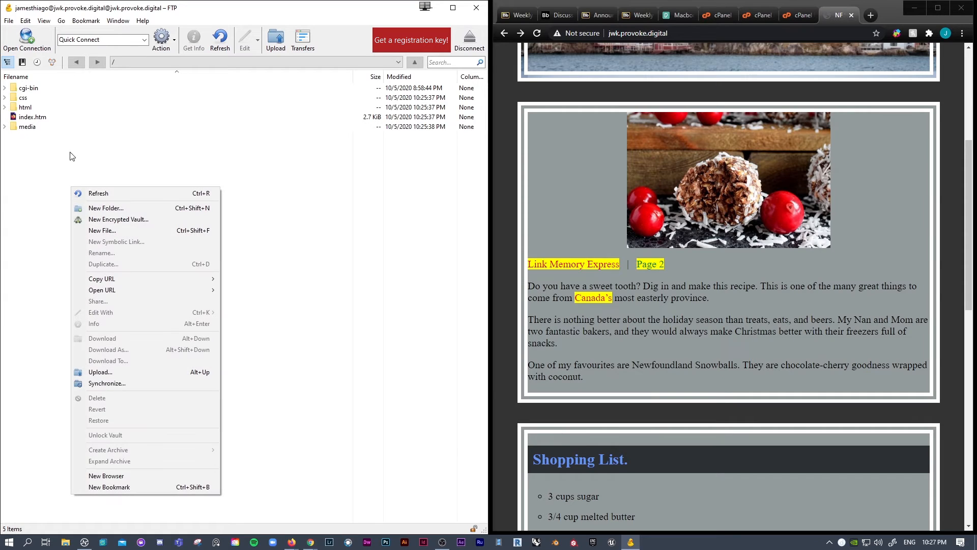
click(100, 209)
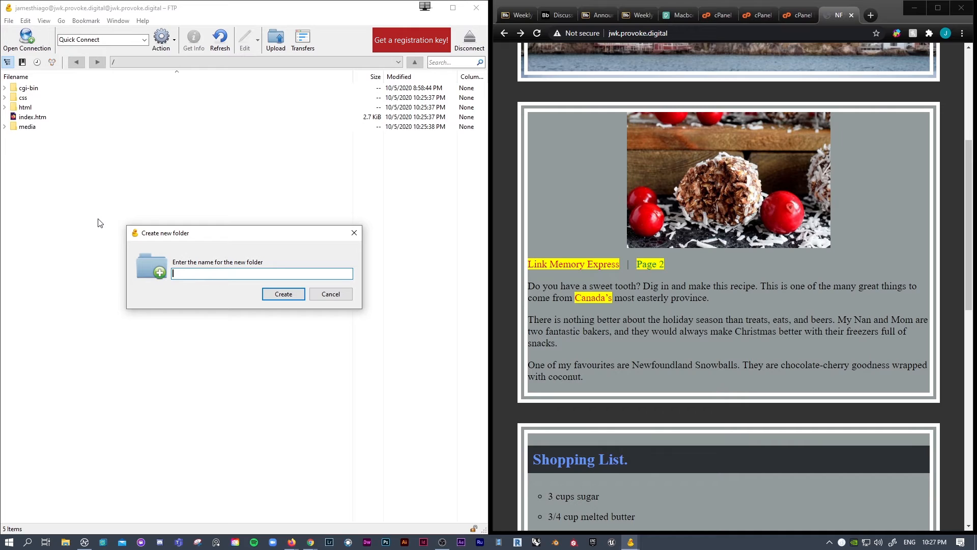
text(w06-)
key(BackSpace)
text(recipe)
key(Return)
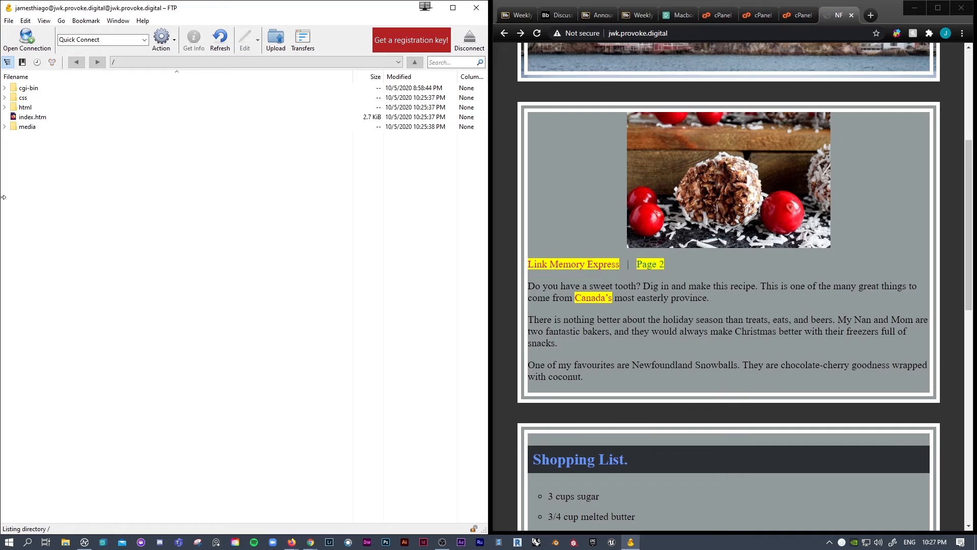
Move css, html, index.htm and media into the w06recipe folder in Cyberduck, and reload the folder listing in File Manager.
click(28, 128)
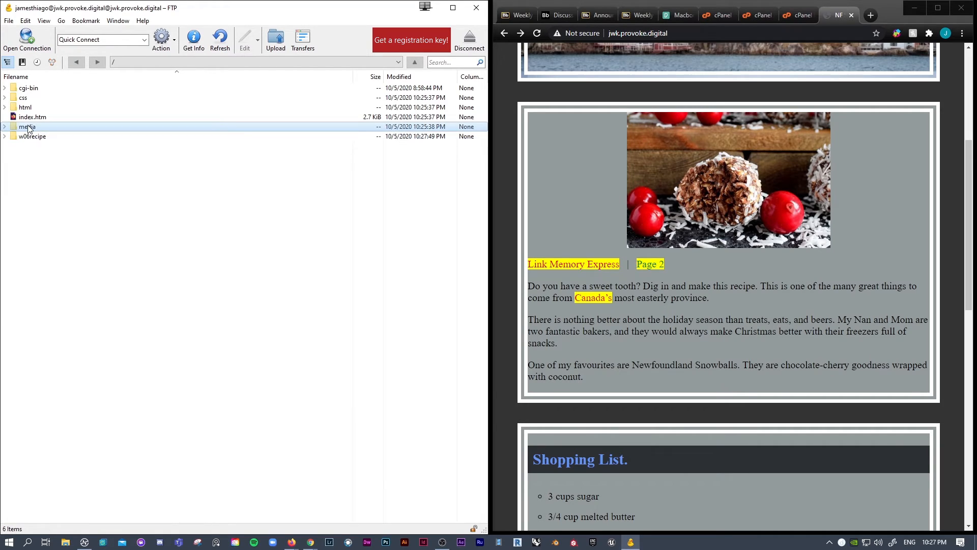
shift+click(23, 98)
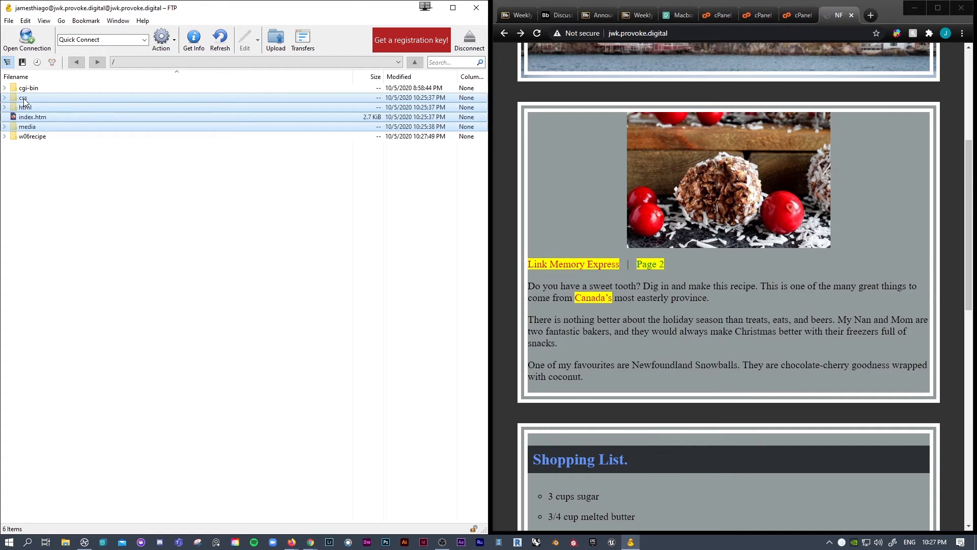
drag(23, 102, 26, 138)
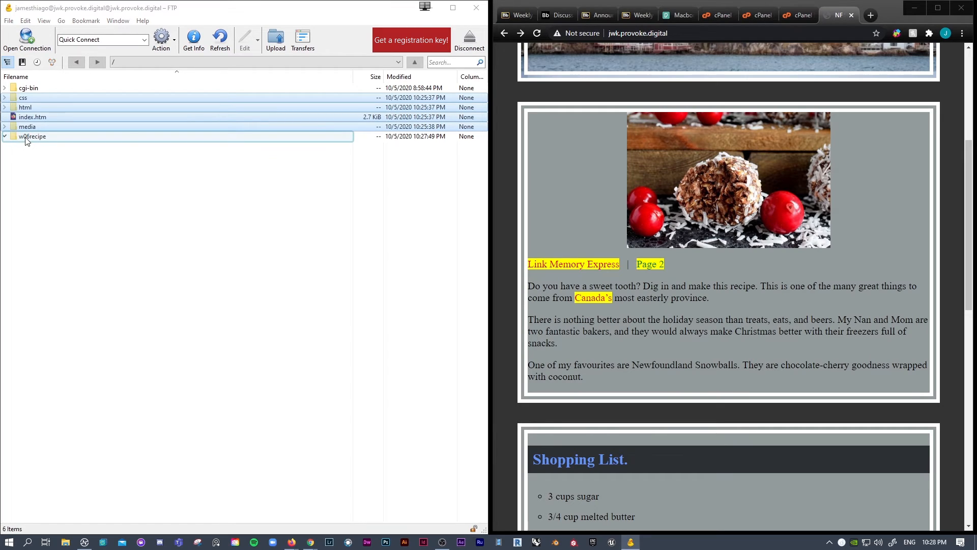
click(195, 289)
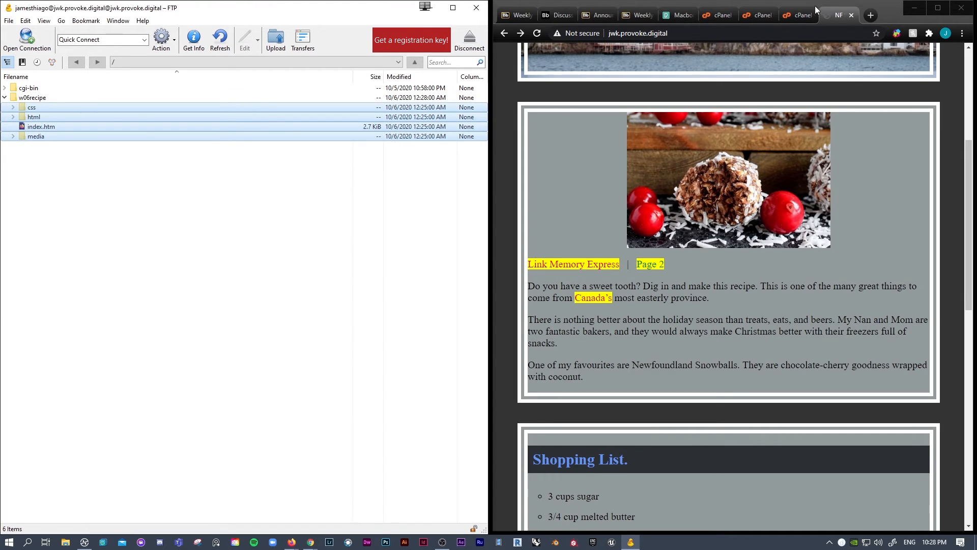
click(795, 18)
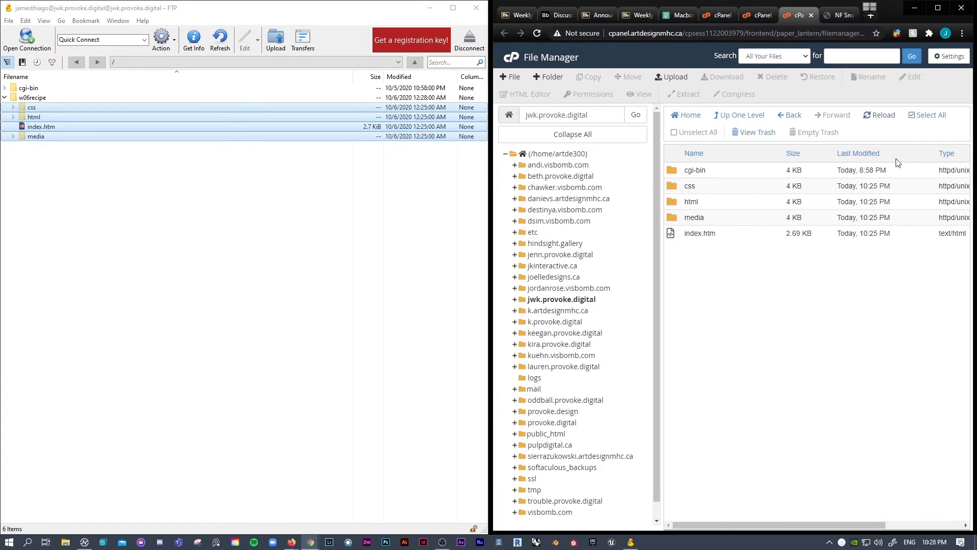
click(884, 116)
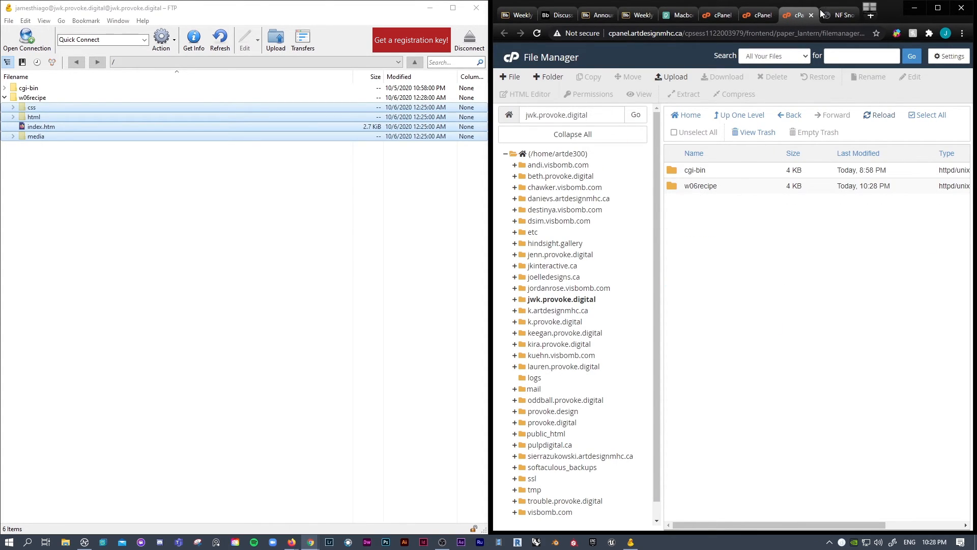
Reload the live recipe site at jwk.provoke.digital in the browser, and open jwk.provoke.digital/w06recipe in the same tab.
click(839, 16)
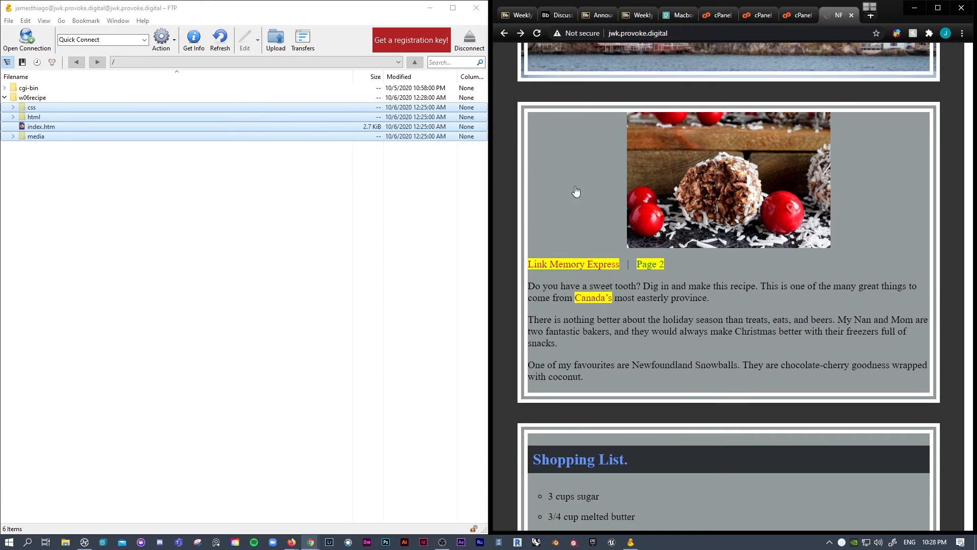
click(537, 33)
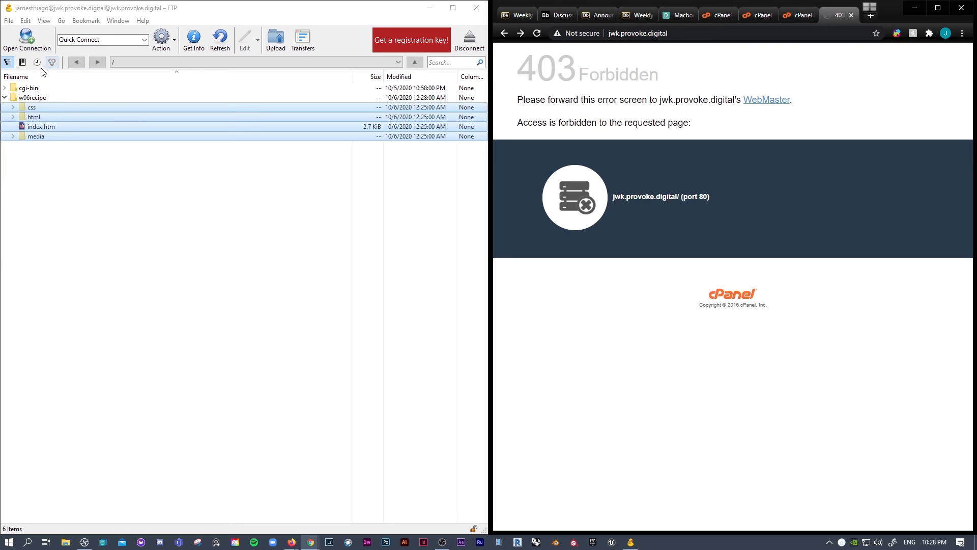
click(682, 34)
click(670, 33)
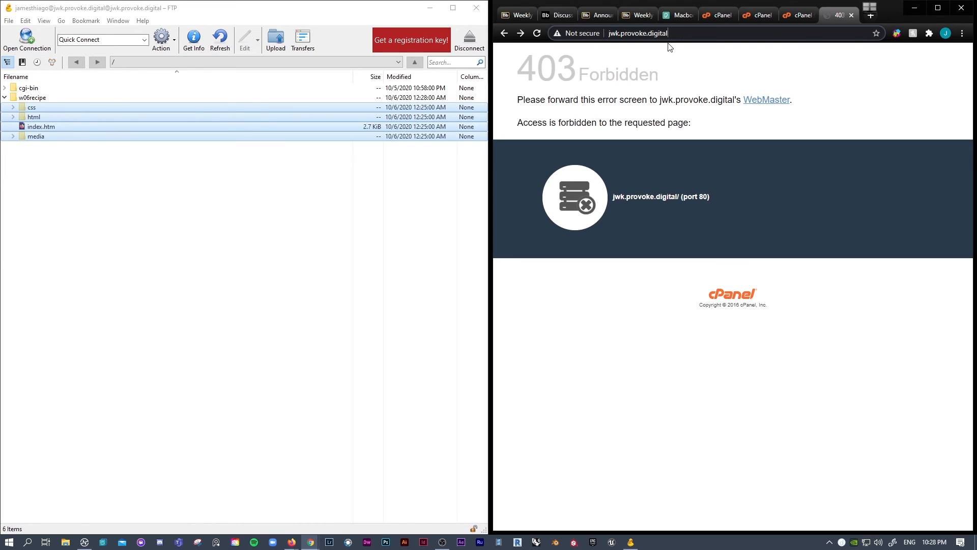
text(/)
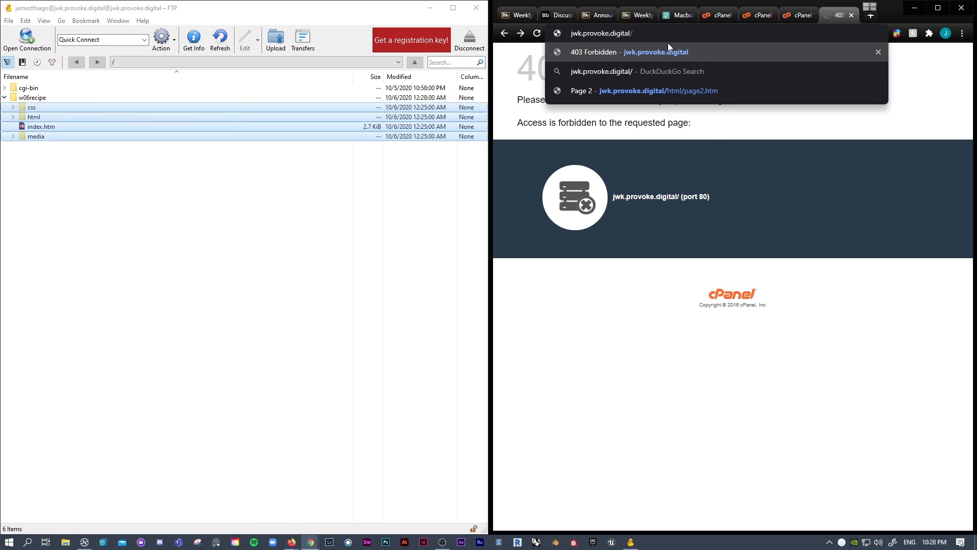
text(w0)
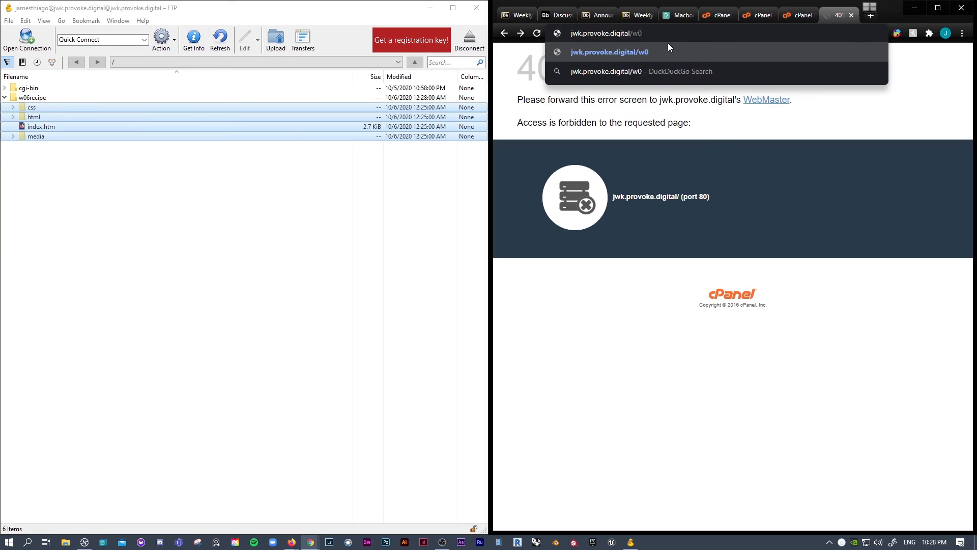
text(6recipe)
key(Return)
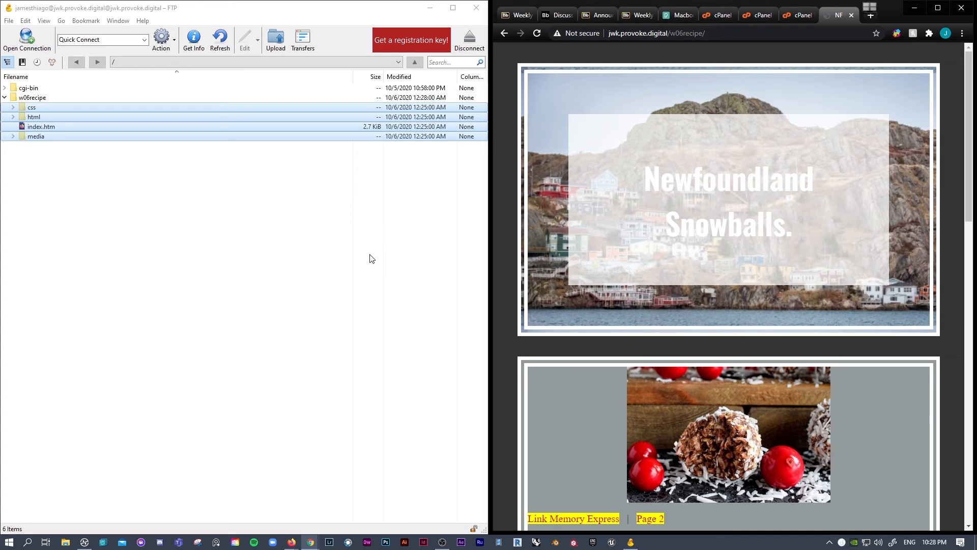
Switch to Cyberduck, open the connection settings, and review the FTP server, username and password fields.
click(26, 44)
click(26, 43)
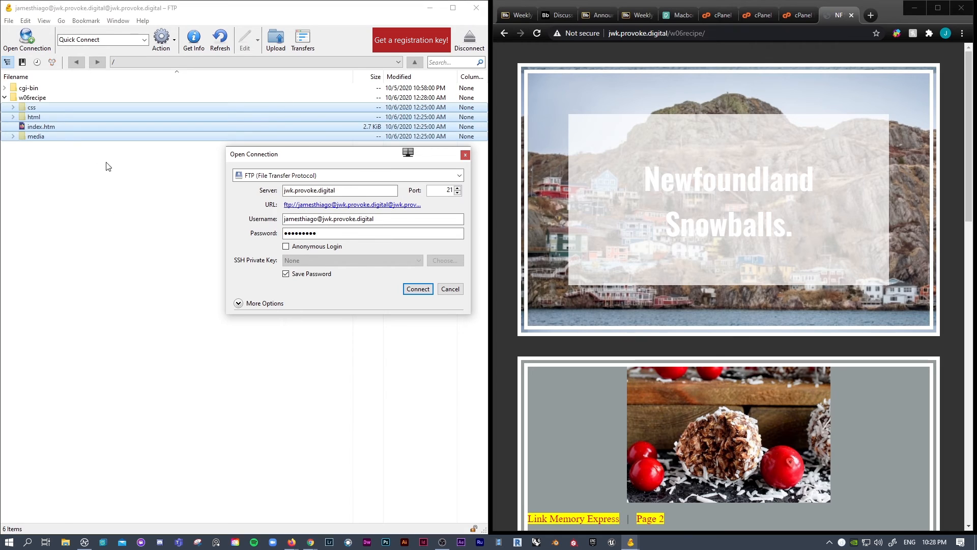
drag(340, 190, 143, 212)
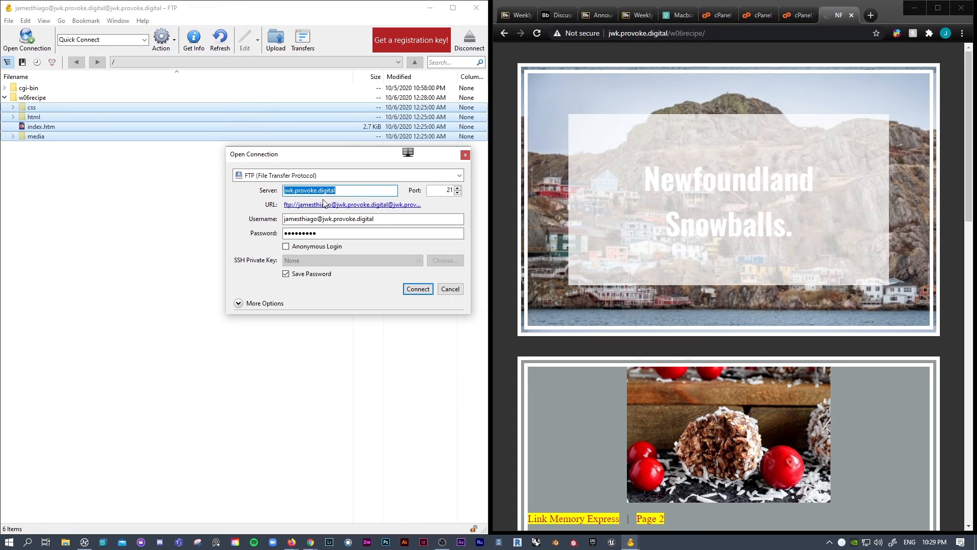
drag(399, 218, 218, 217)
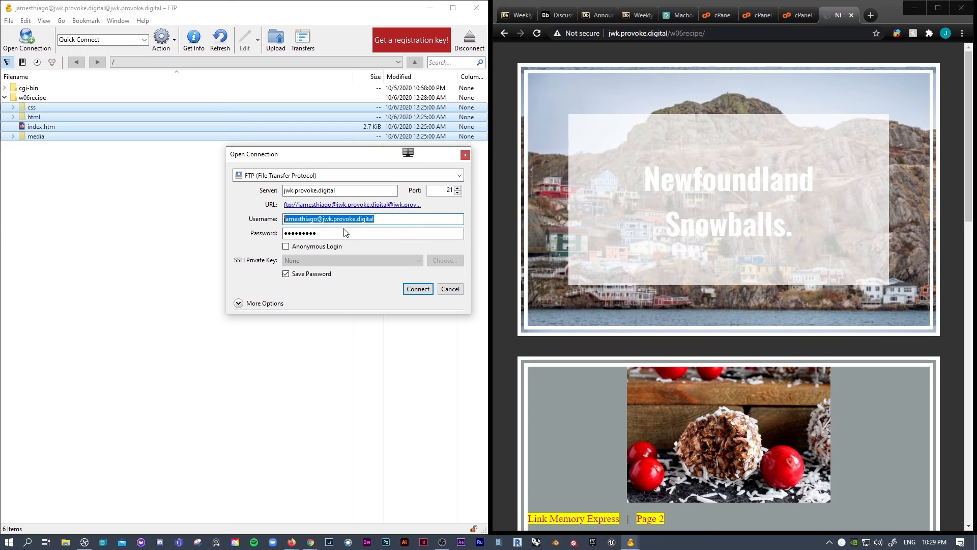
key(Tab)
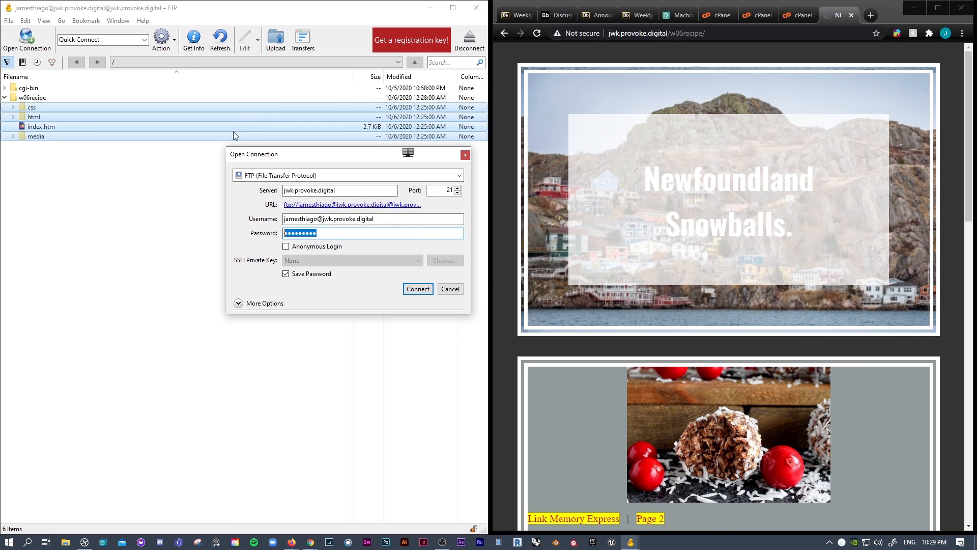
drag(279, 152, 371, 165)
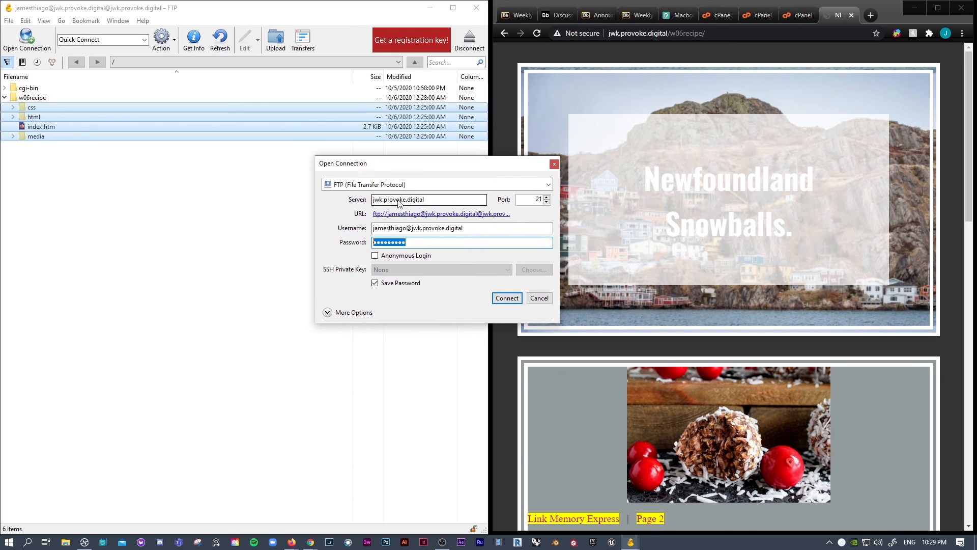